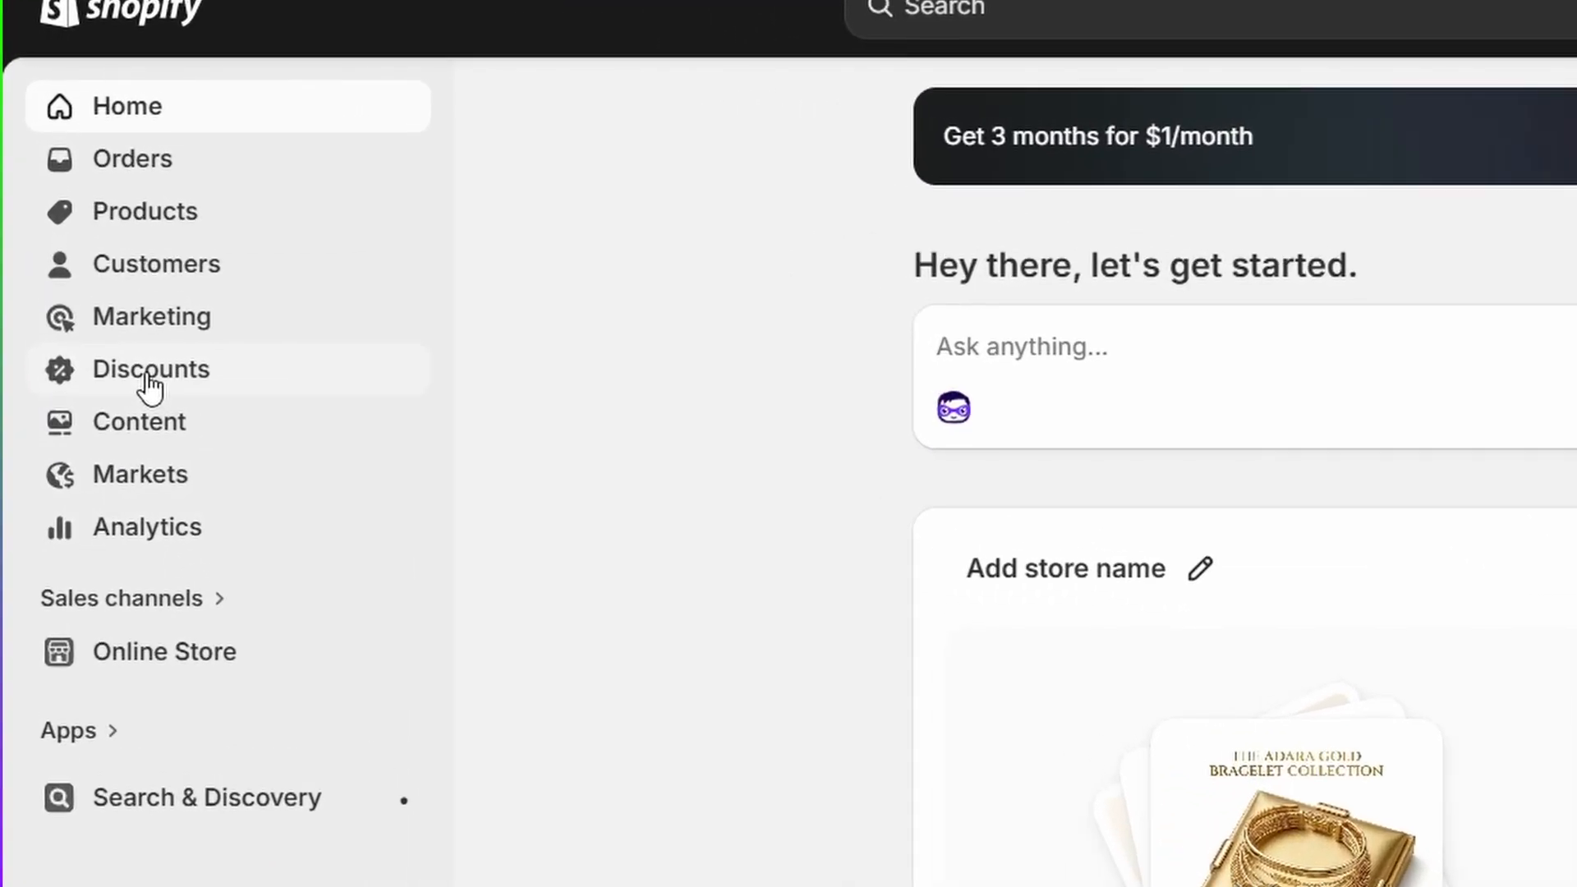
# Start a new amount off products discount and set its method to discount code.
pyautogui.click(150, 377)
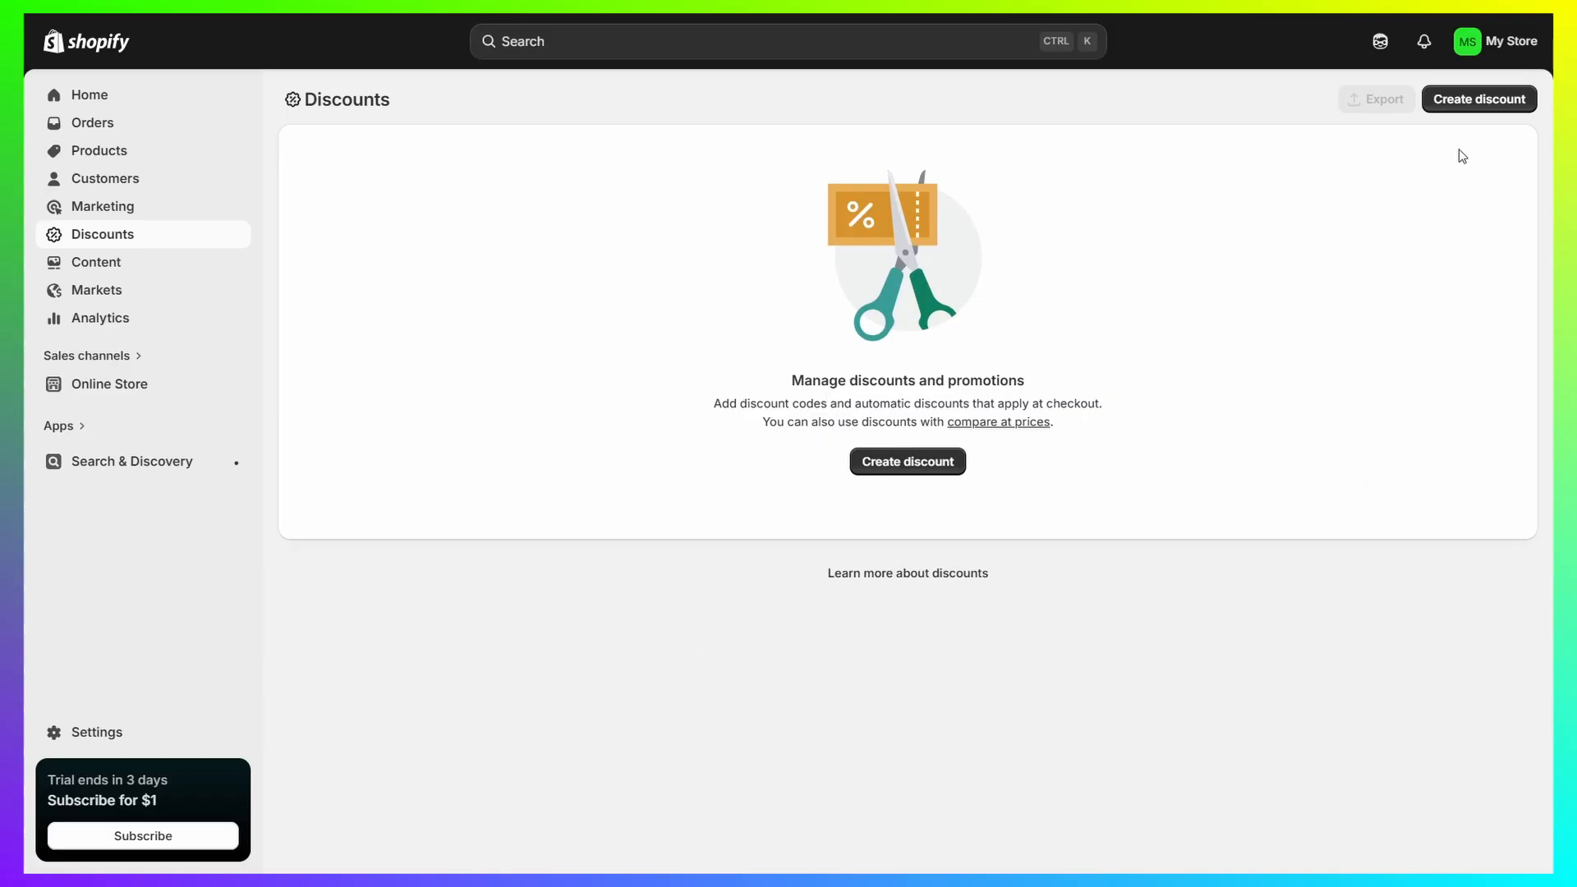
pyautogui.click(1479, 106)
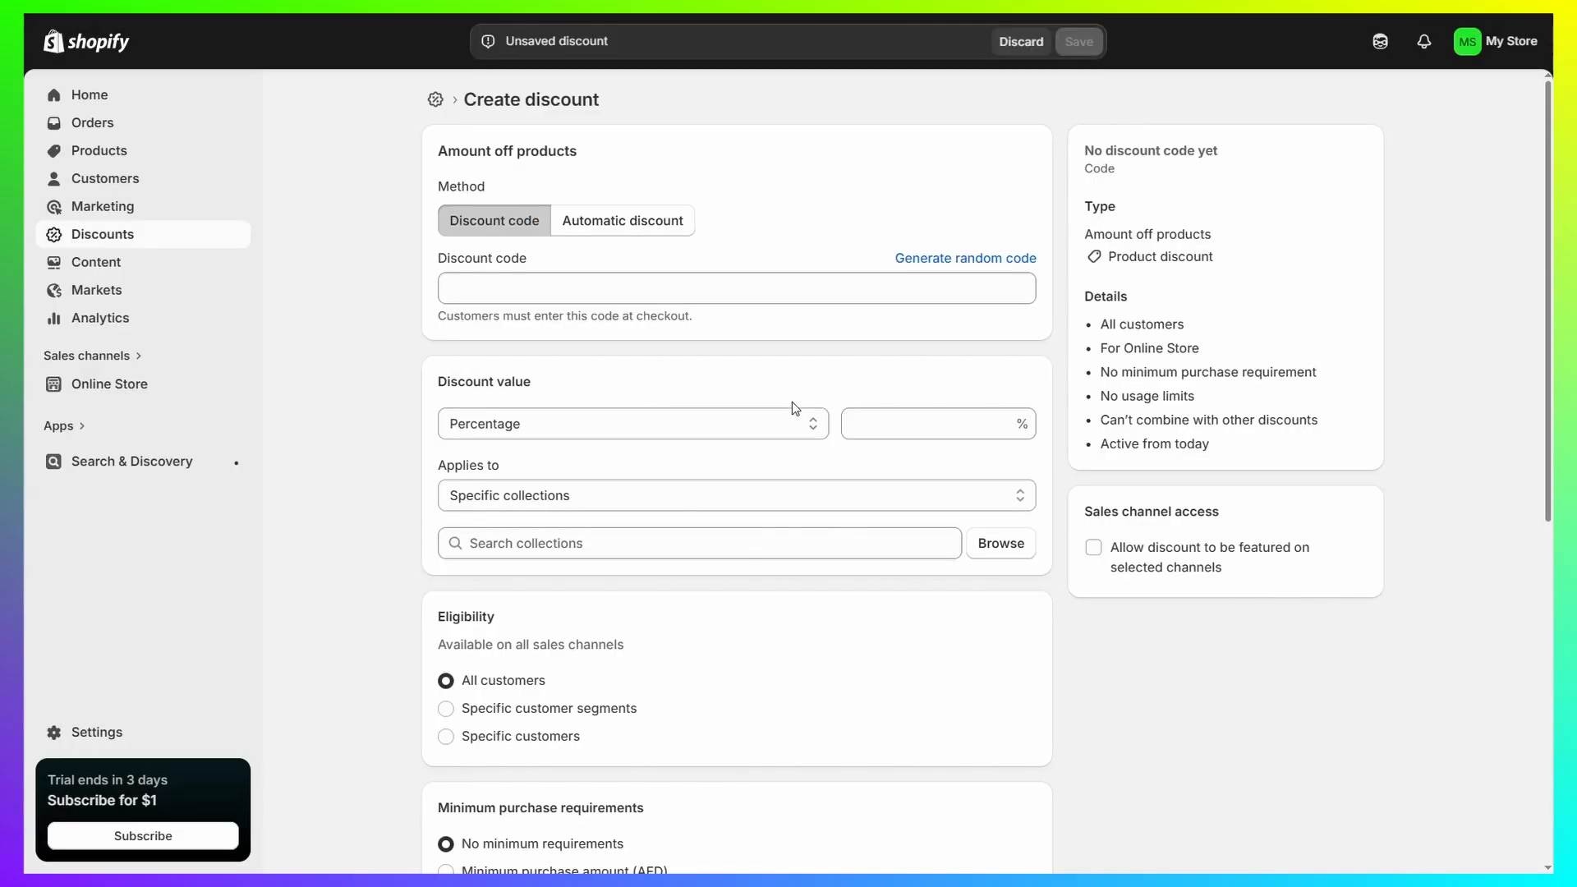
pyautogui.moveTo(443, 187); pyautogui.dragTo(506, 189)
pyautogui.click(513, 223)
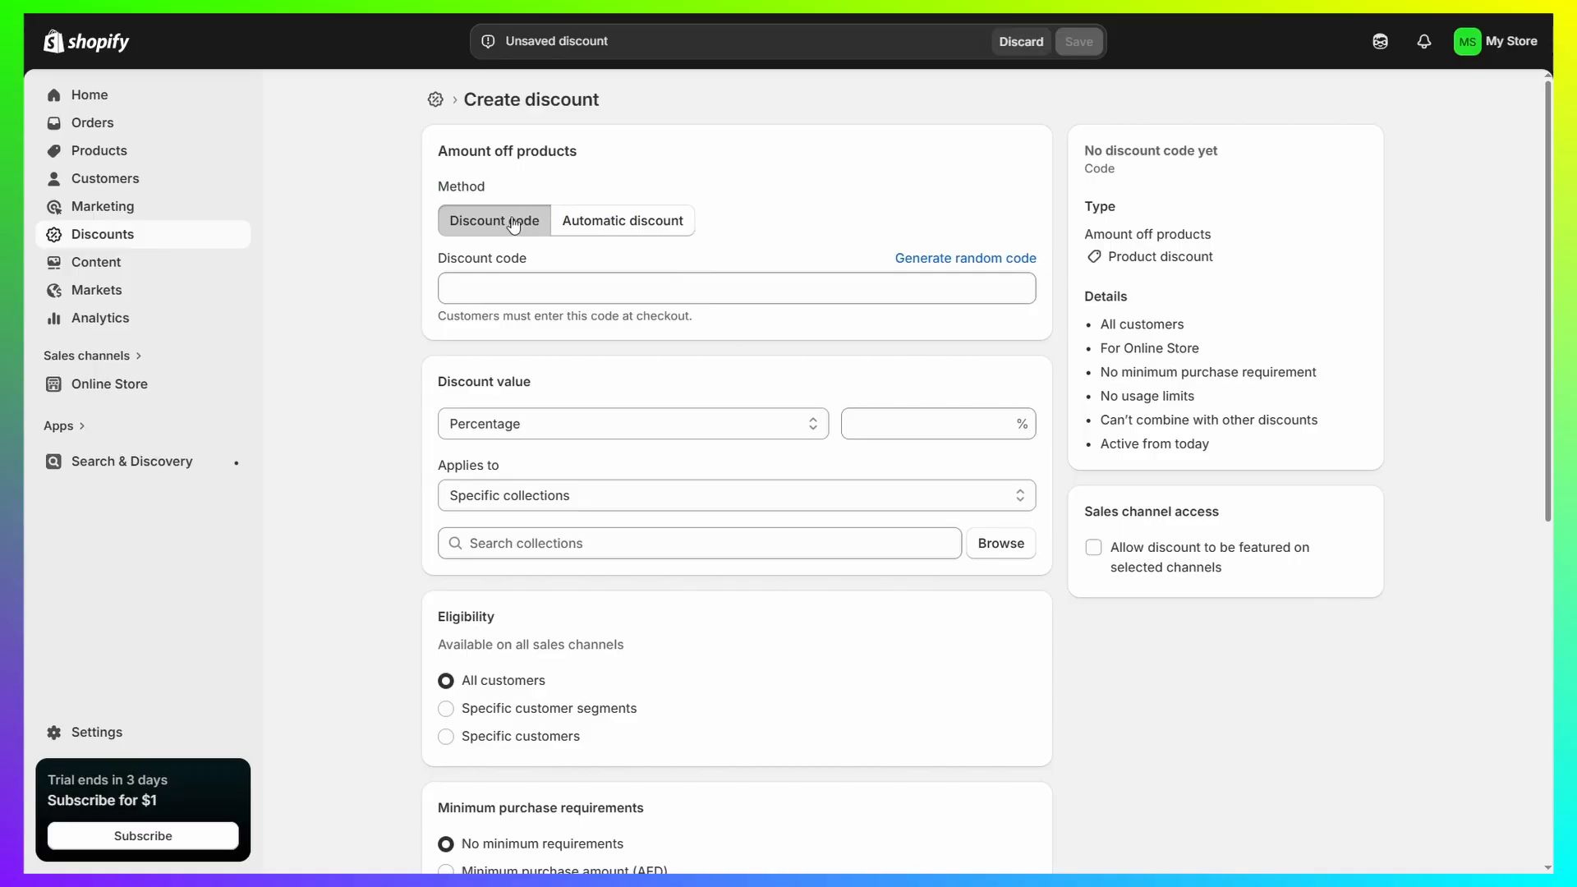
pyautogui.click(643, 238)
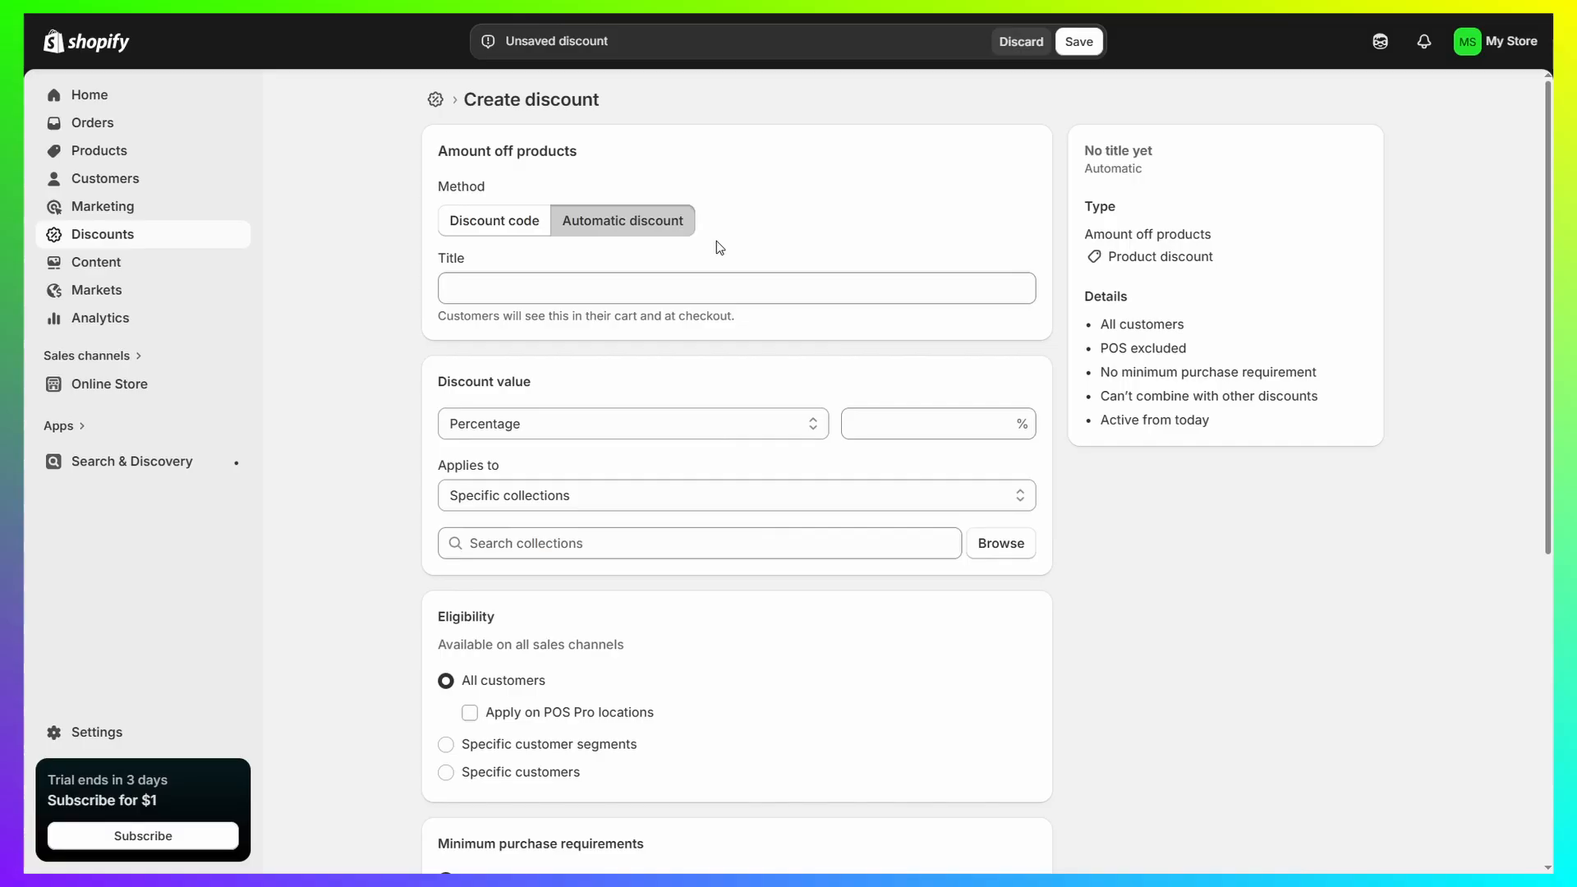
pyautogui.click(513, 221)
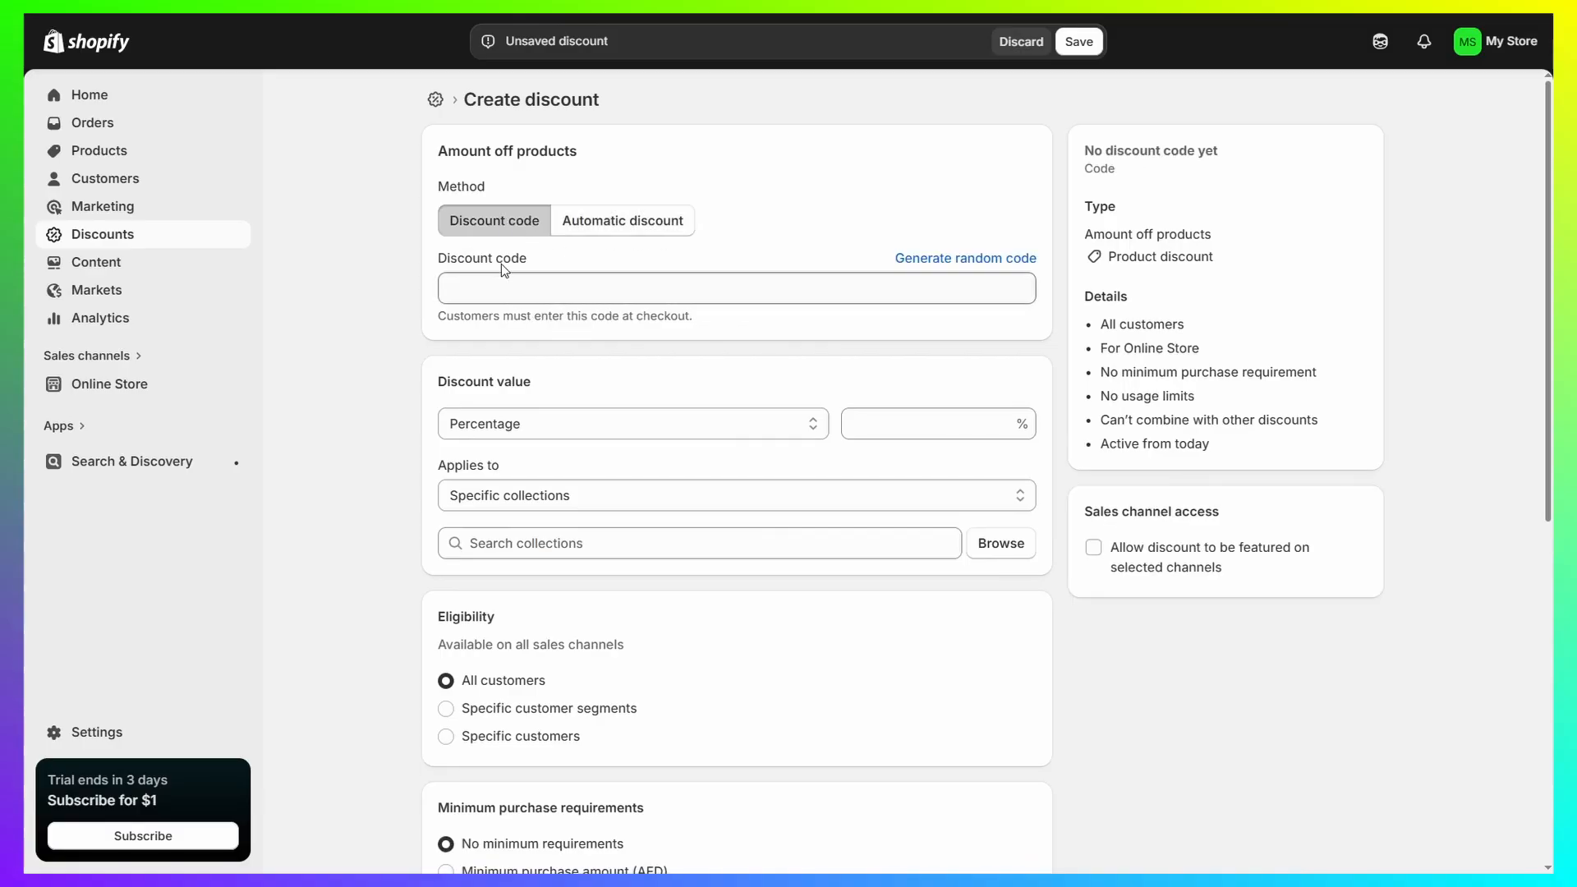
# Enter SAVE10 as the discount code customers use at checkout.
pyautogui.click(504, 280)
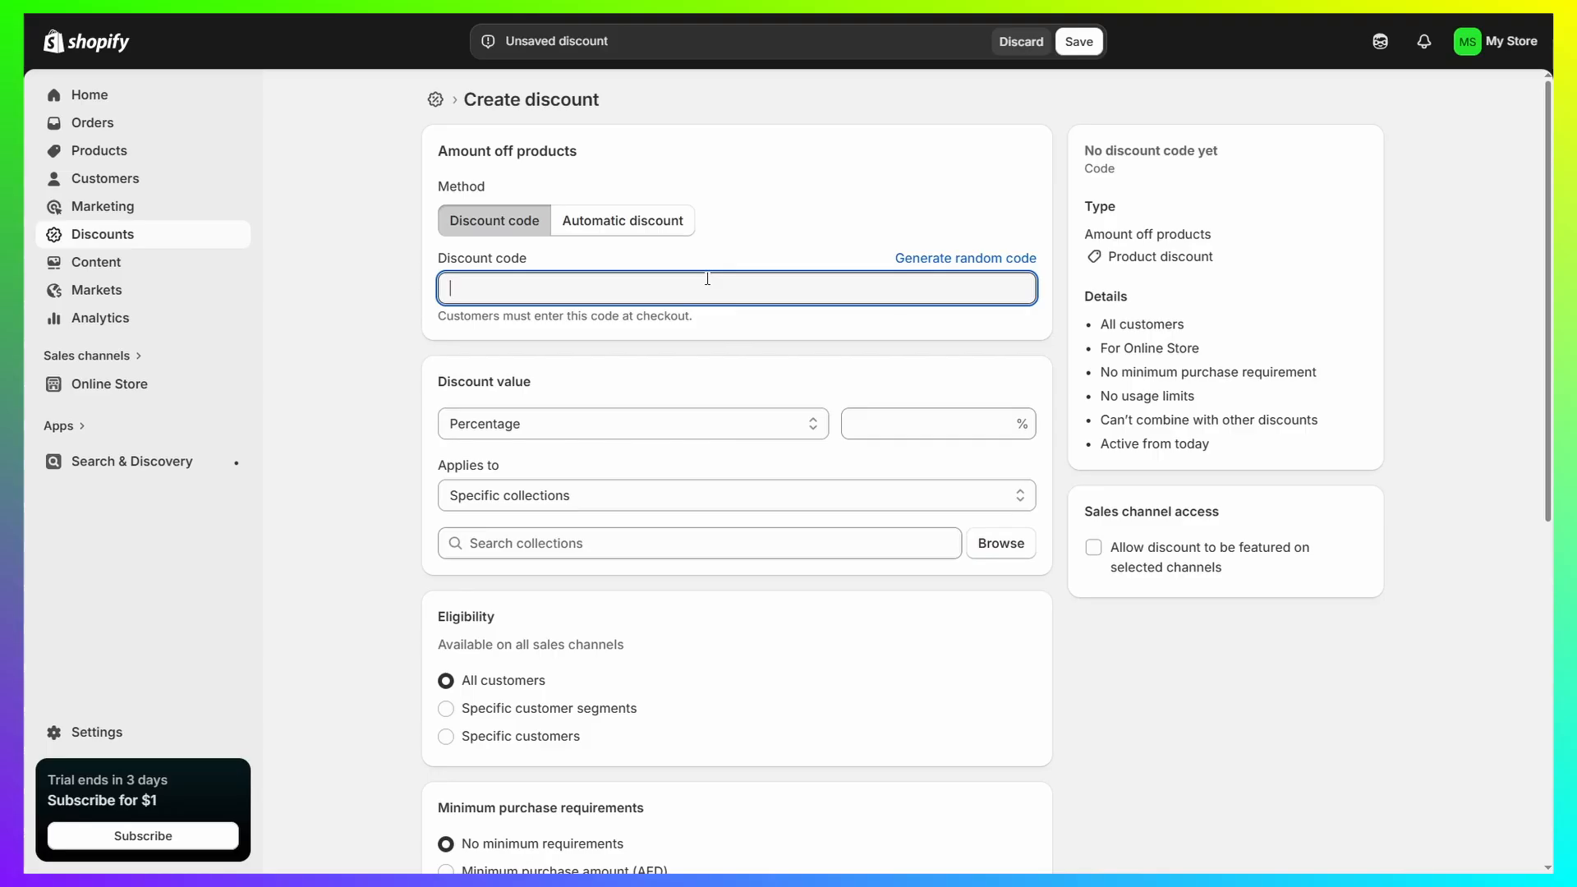
pyautogui.write('SAVE10')
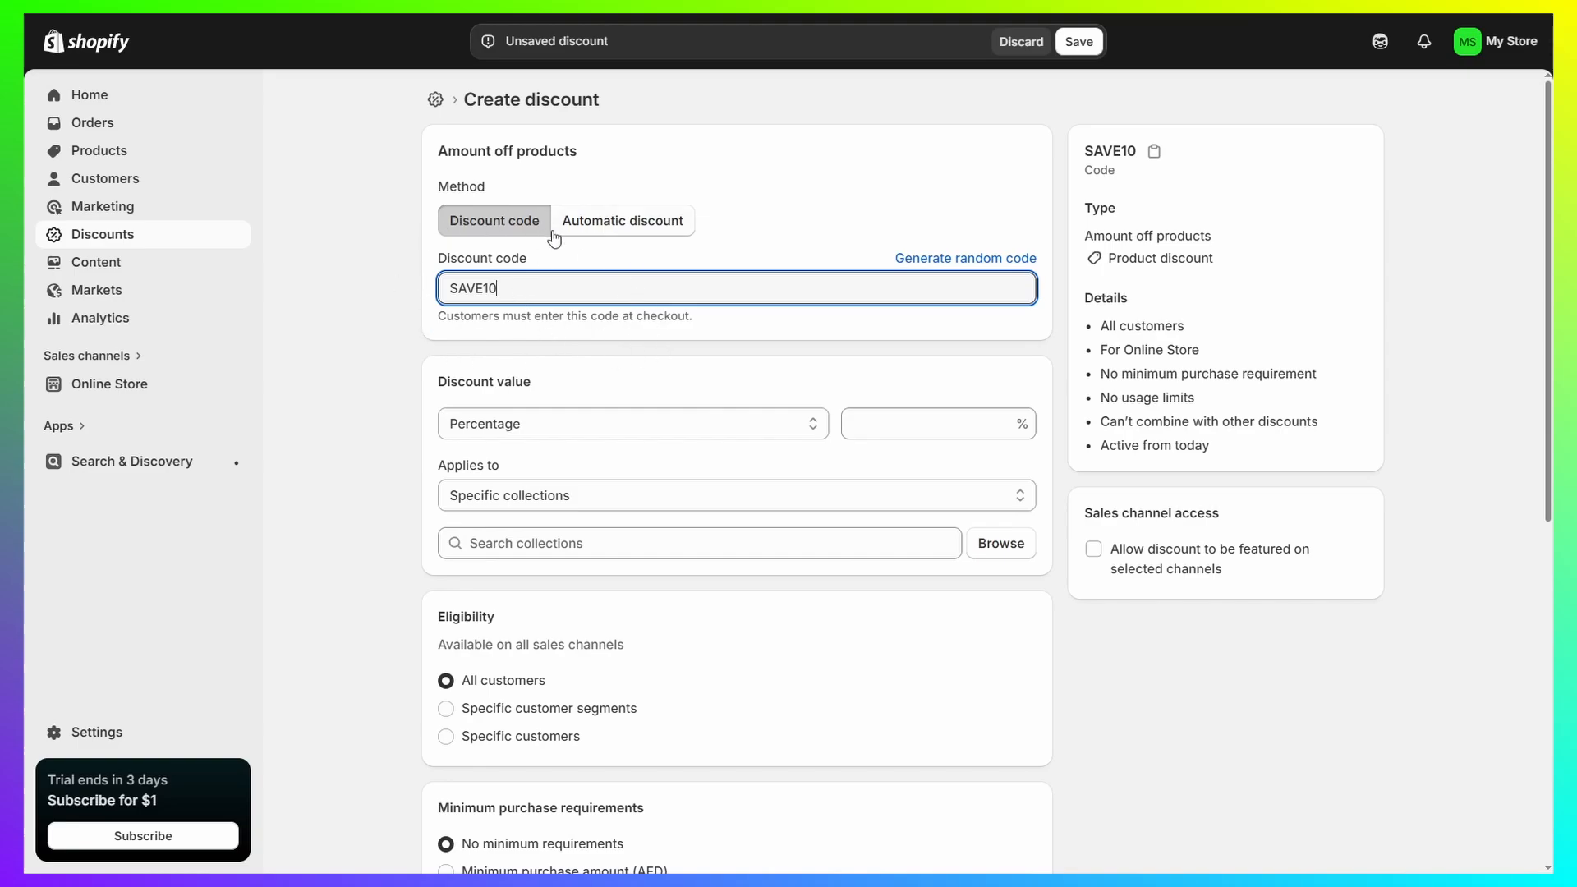
pyautogui.moveTo(598, 316); pyautogui.dragTo(729, 317)
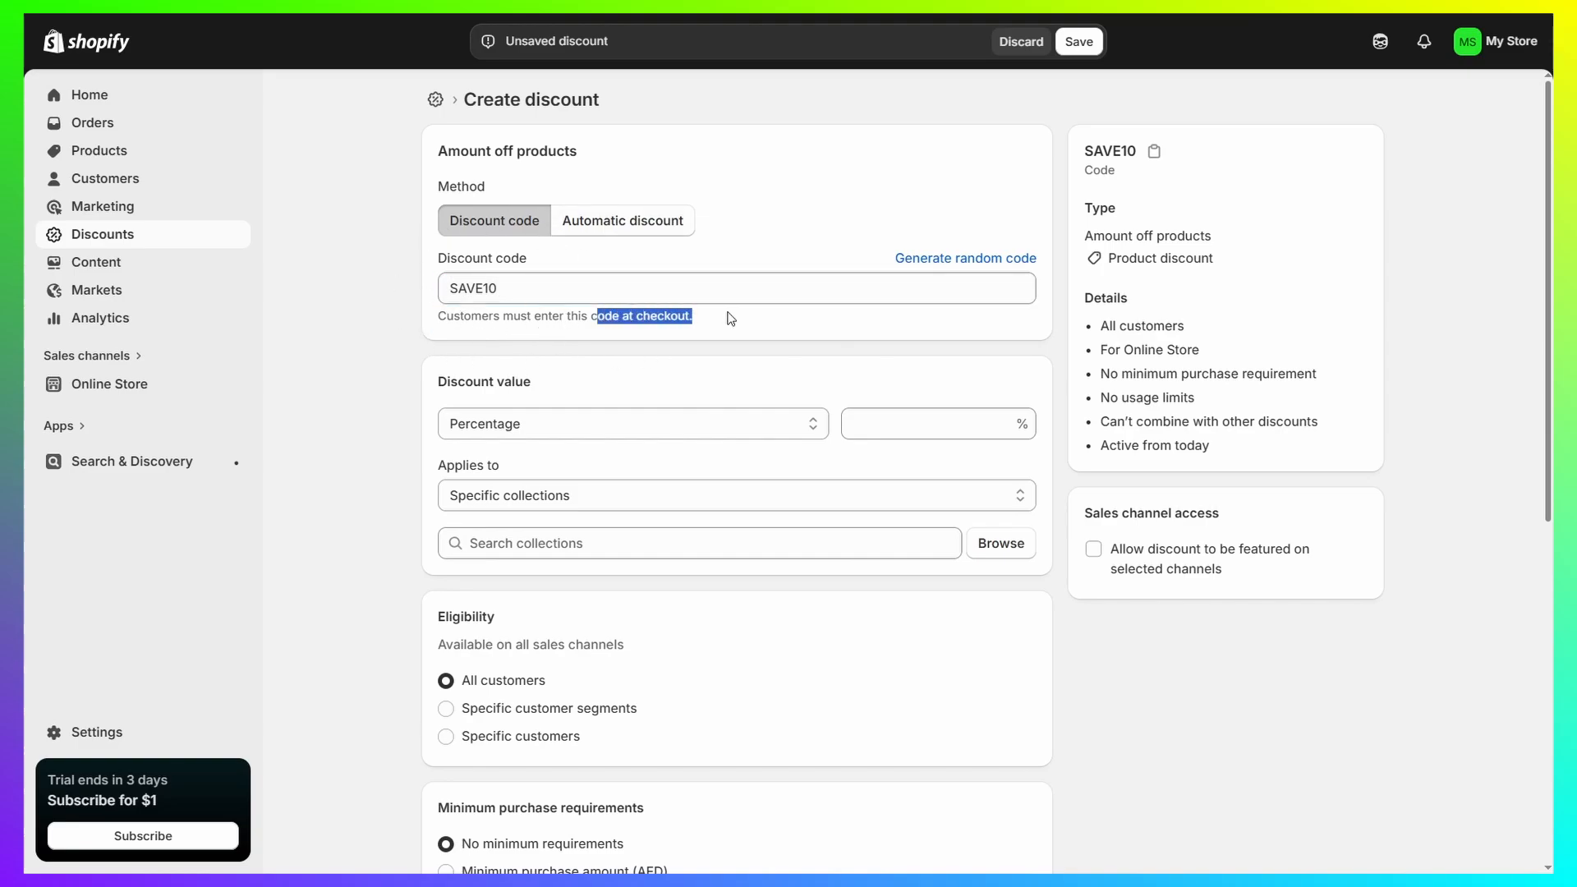
pyautogui.moveTo(448, 286); pyautogui.dragTo(516, 289)
pyautogui.click(516, 291)
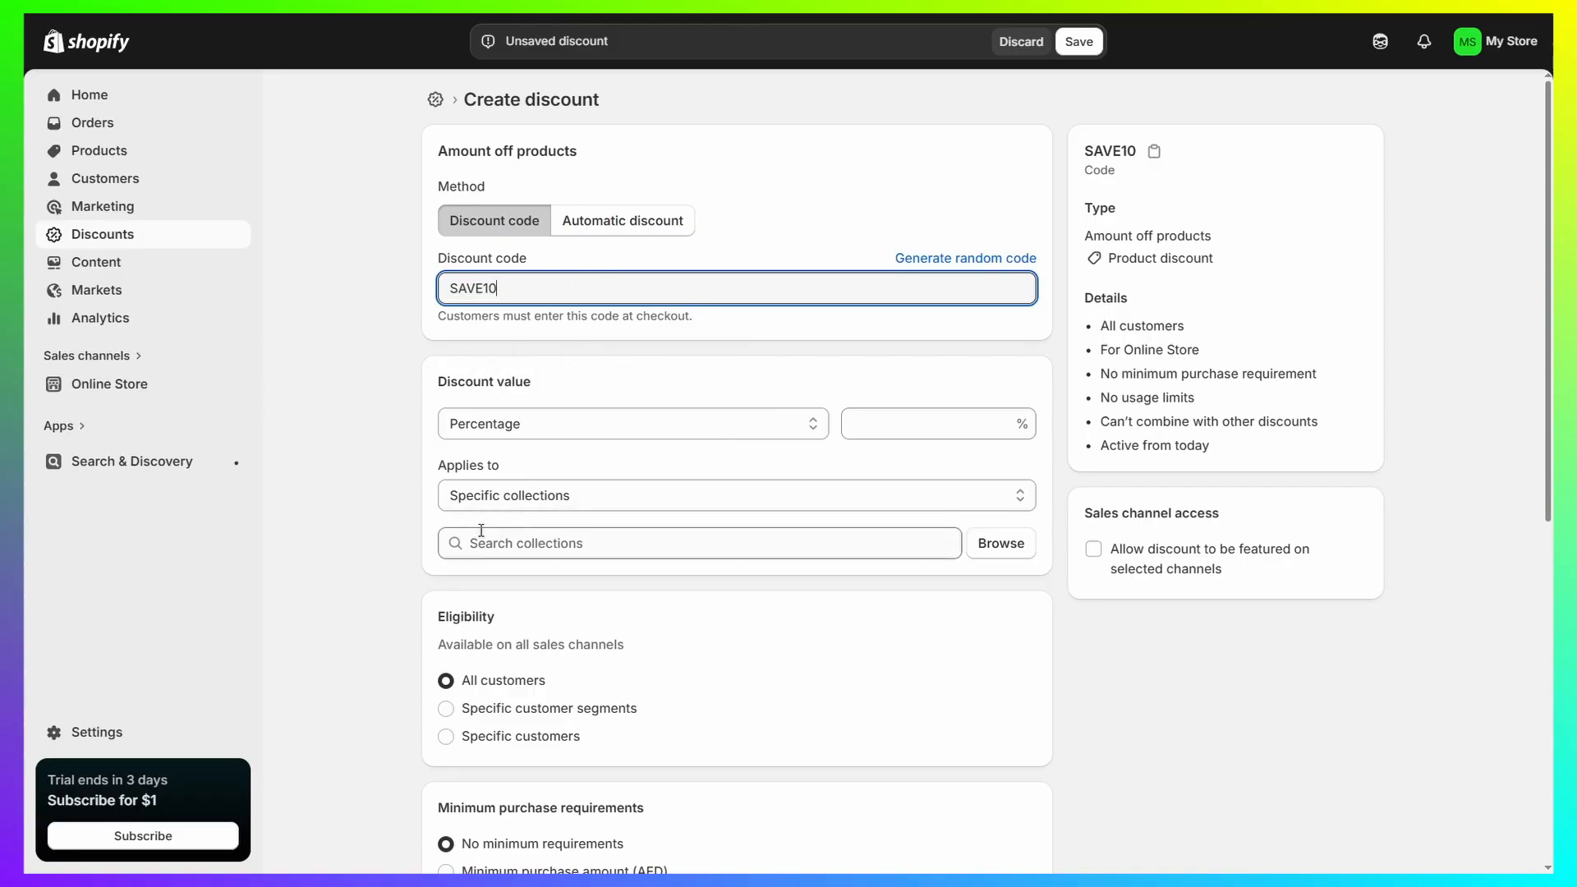
# Set the discount value to a percentage of 10%.
pyautogui.scroll(-1, 455, 400)
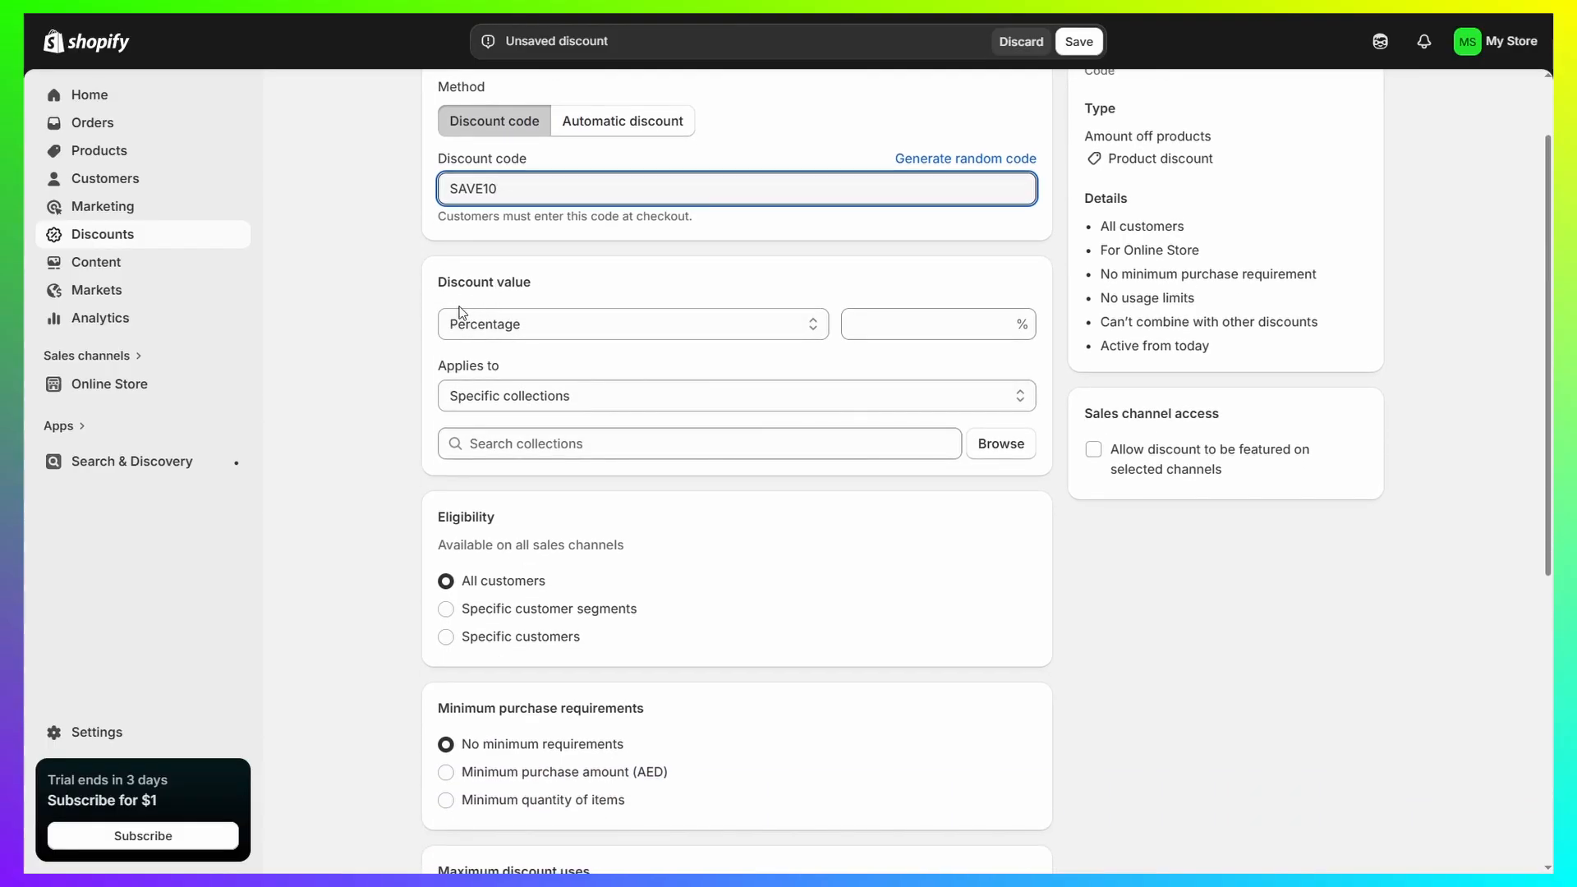
pyautogui.moveTo(428, 287); pyautogui.dragTo(608, 294)
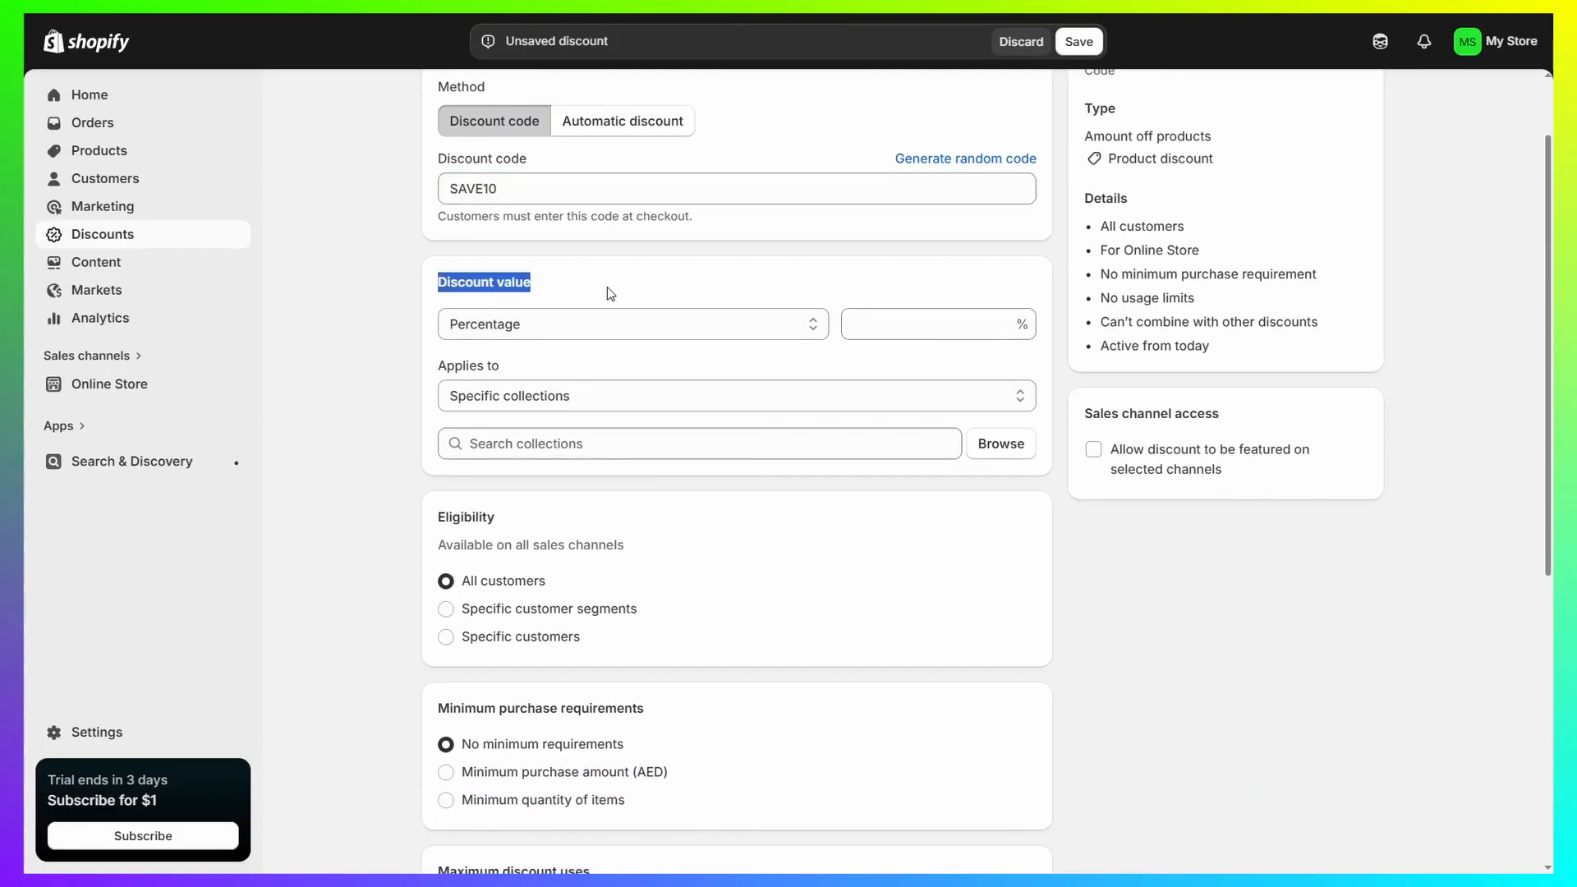
pyautogui.click(608, 287)
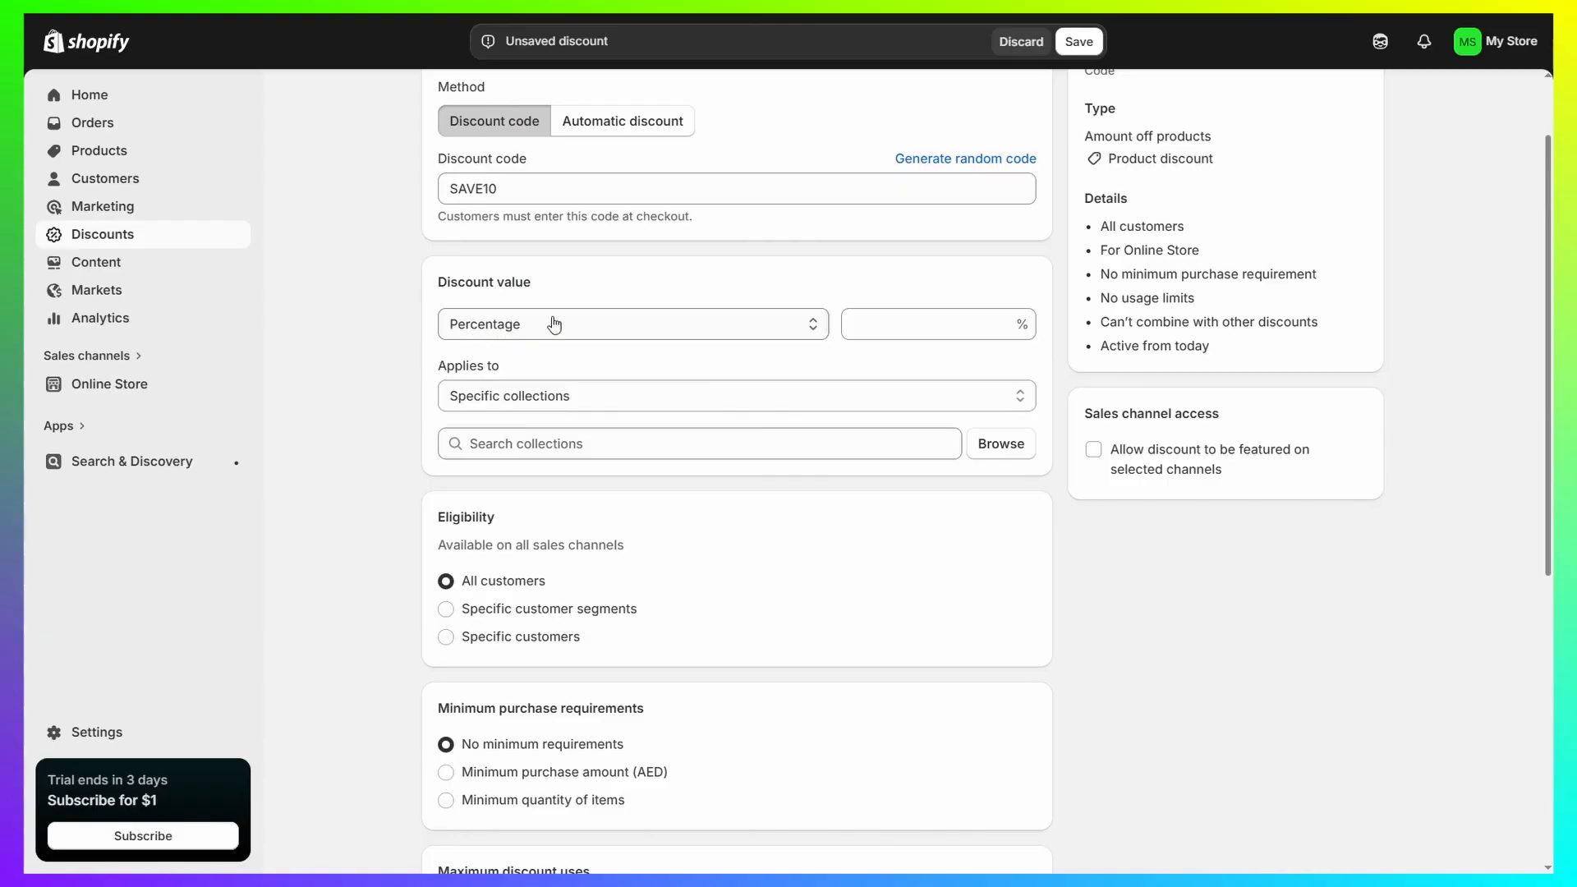
pyautogui.click(604, 326)
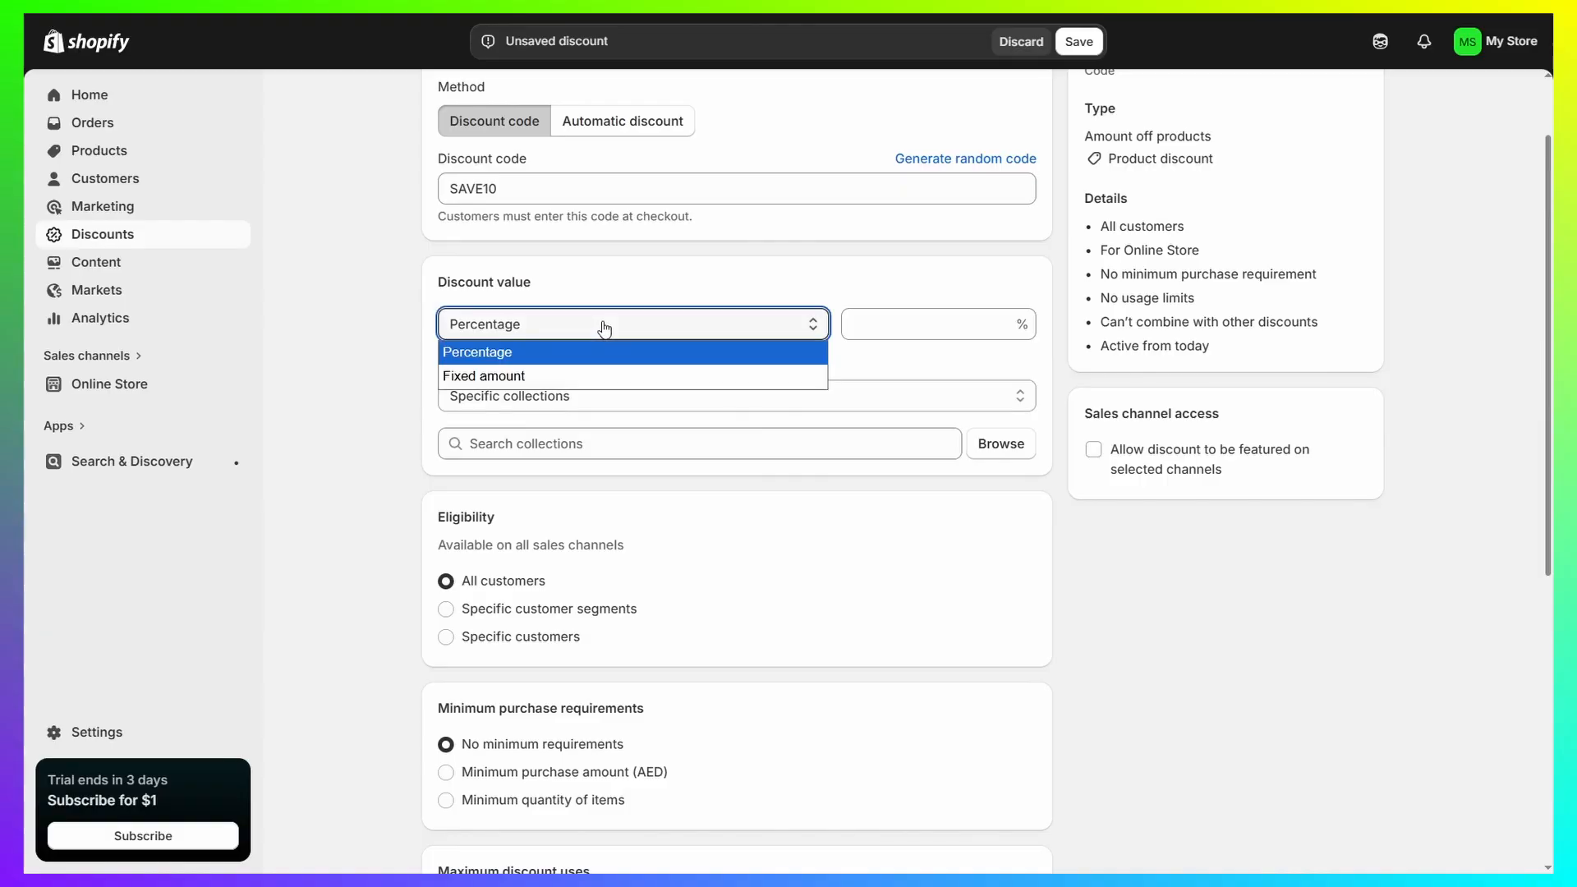
pyautogui.click(562, 360)
pyautogui.click(895, 326)
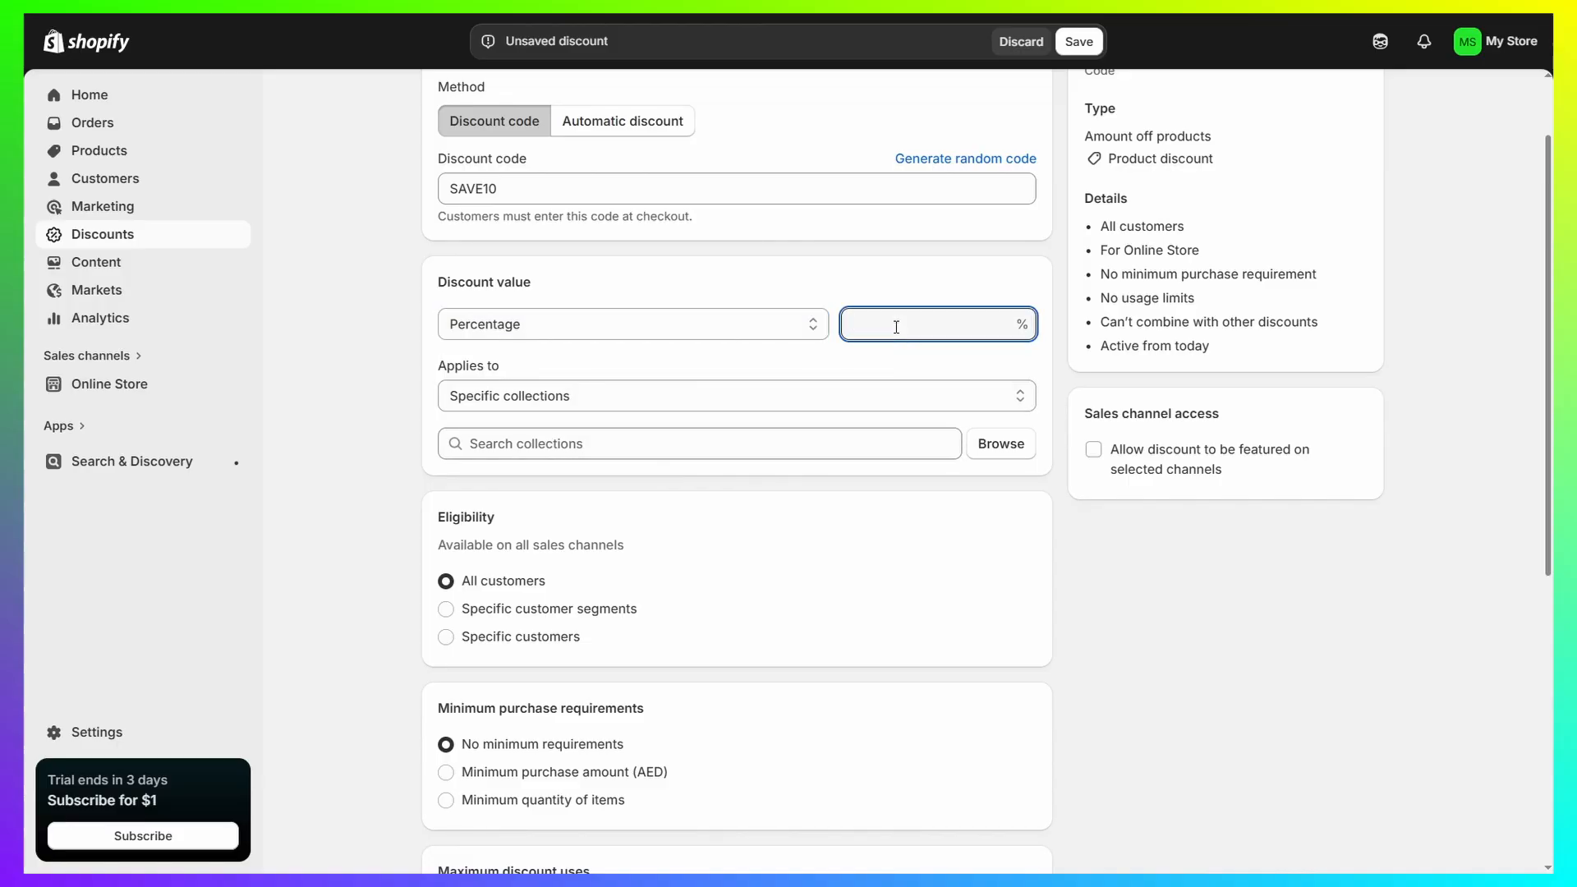
pyautogui.write('10')
pyautogui.press('Tab')
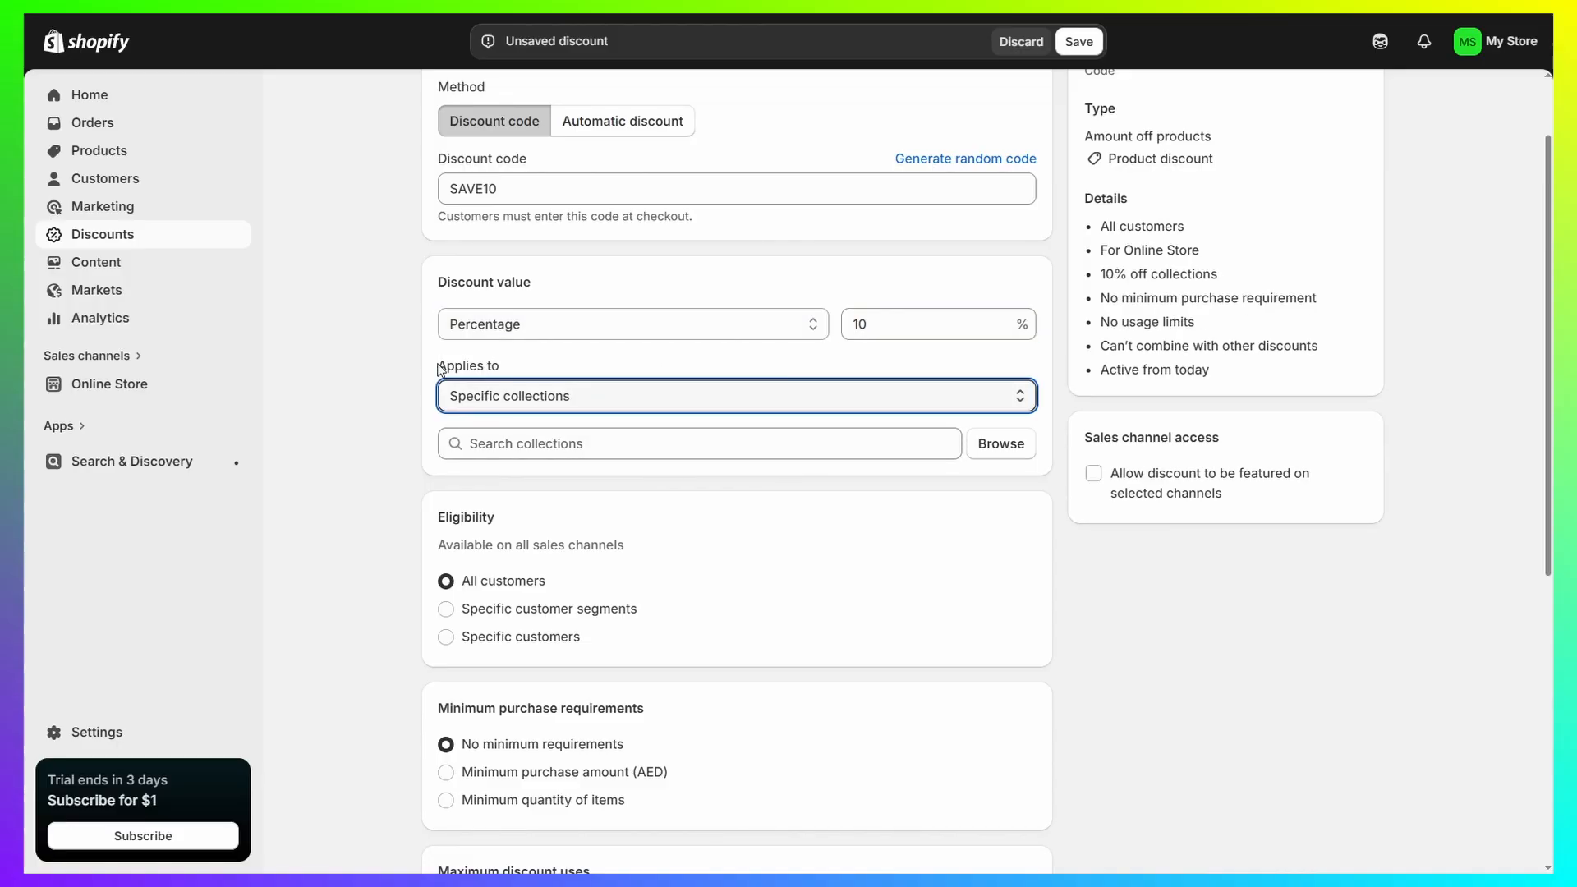
# Apply the discount to specific products and add Golden Bracelet and Jewelry with both its variants.
pyautogui.moveTo(440, 368); pyautogui.dragTo(493, 369)
pyautogui.click(548, 361)
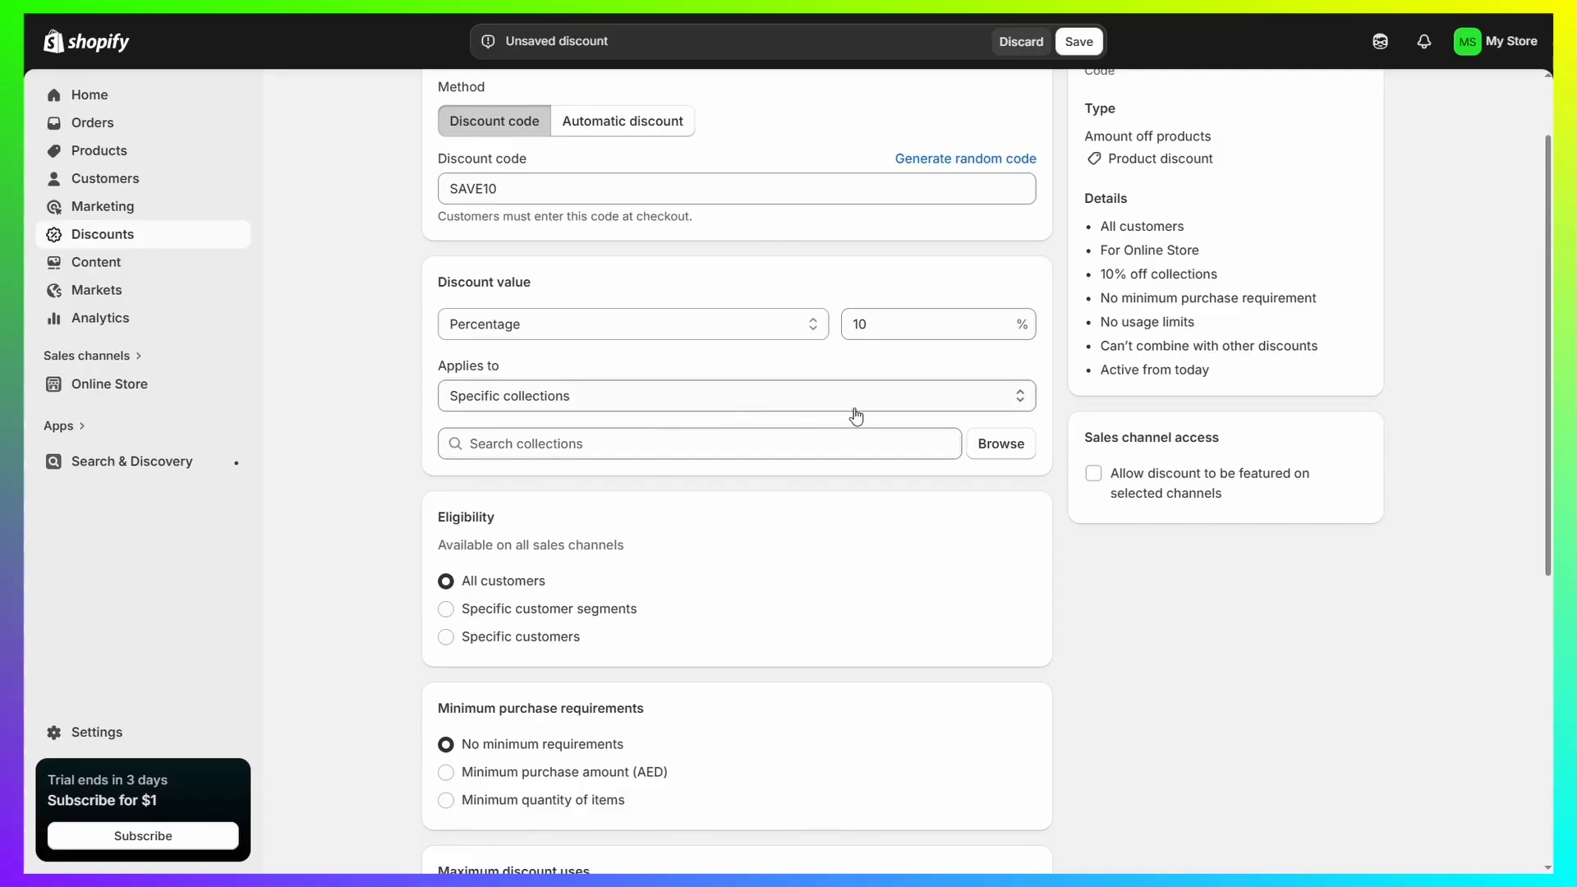
pyautogui.click(705, 400)
pyautogui.click(527, 444)
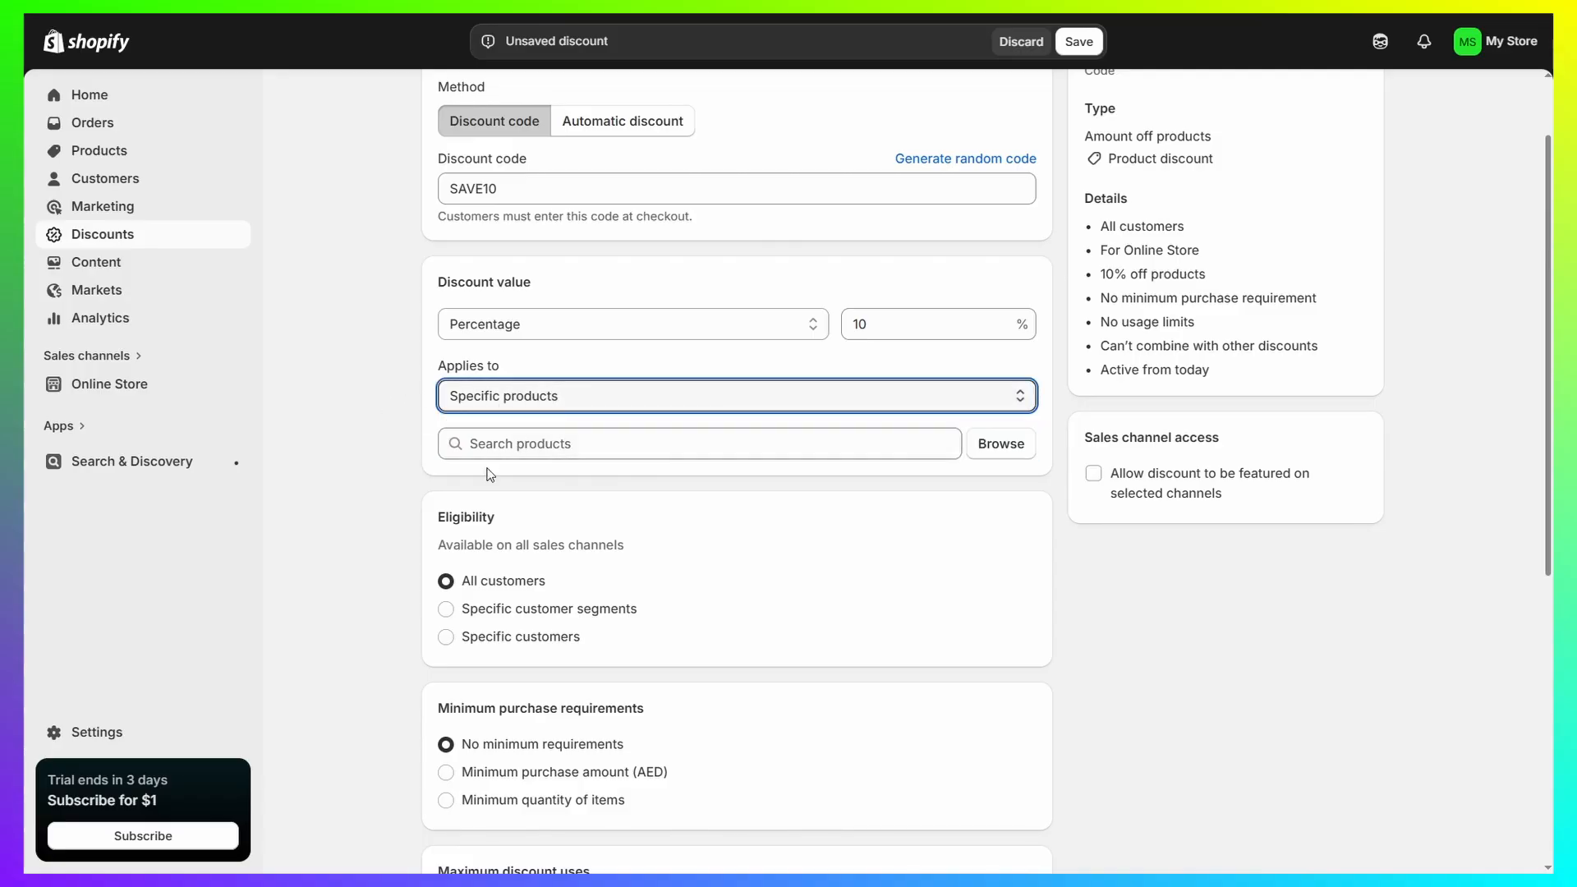
pyautogui.click(1004, 448)
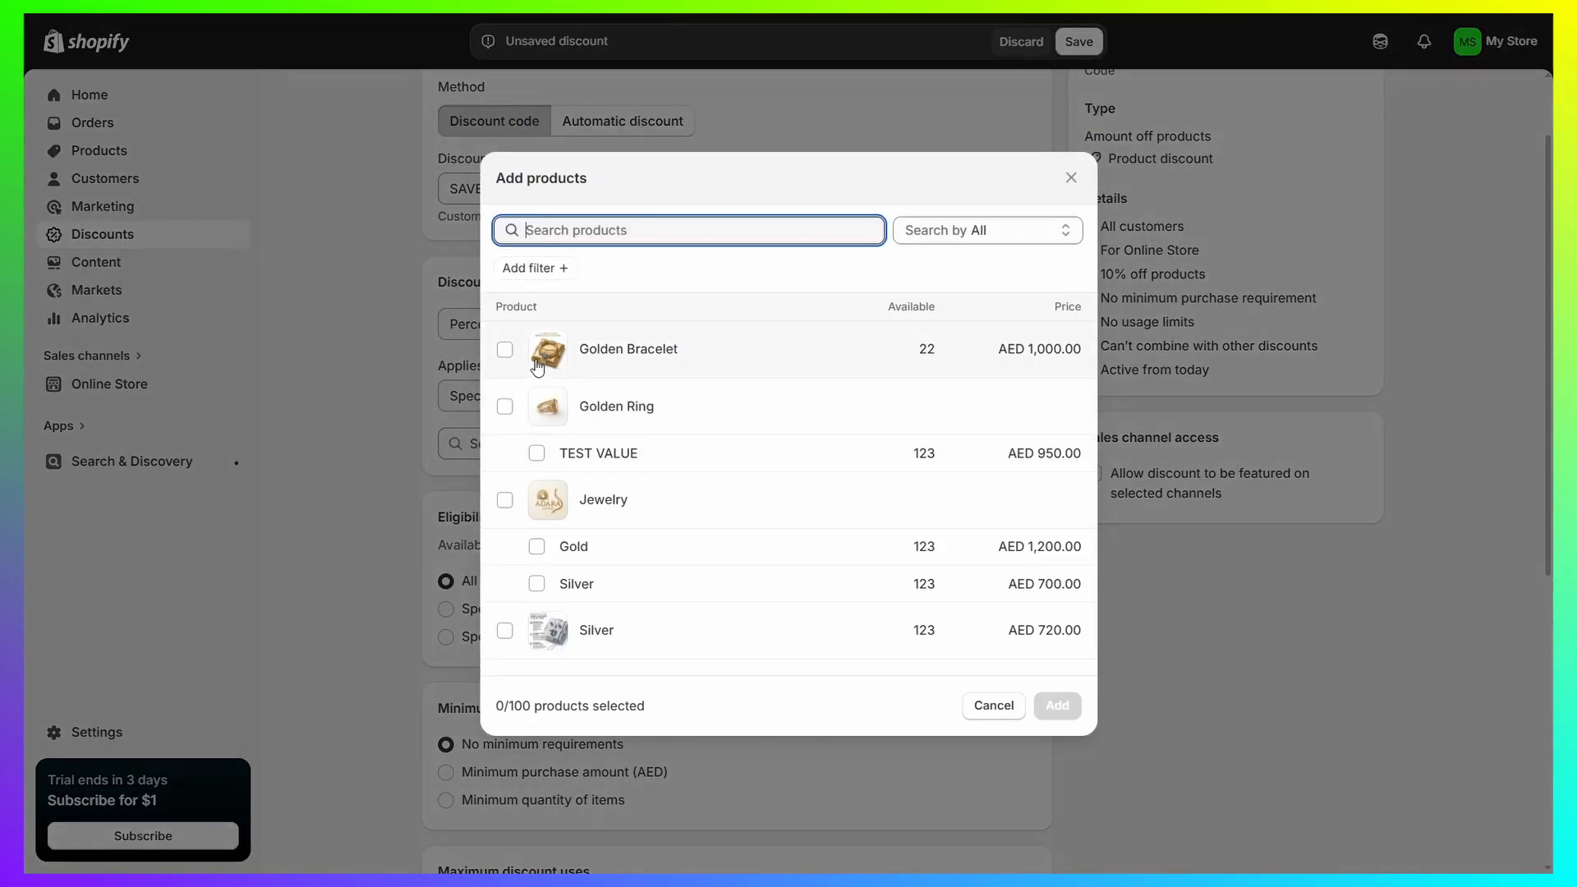
pyautogui.click(504, 349)
pyautogui.click(504, 499)
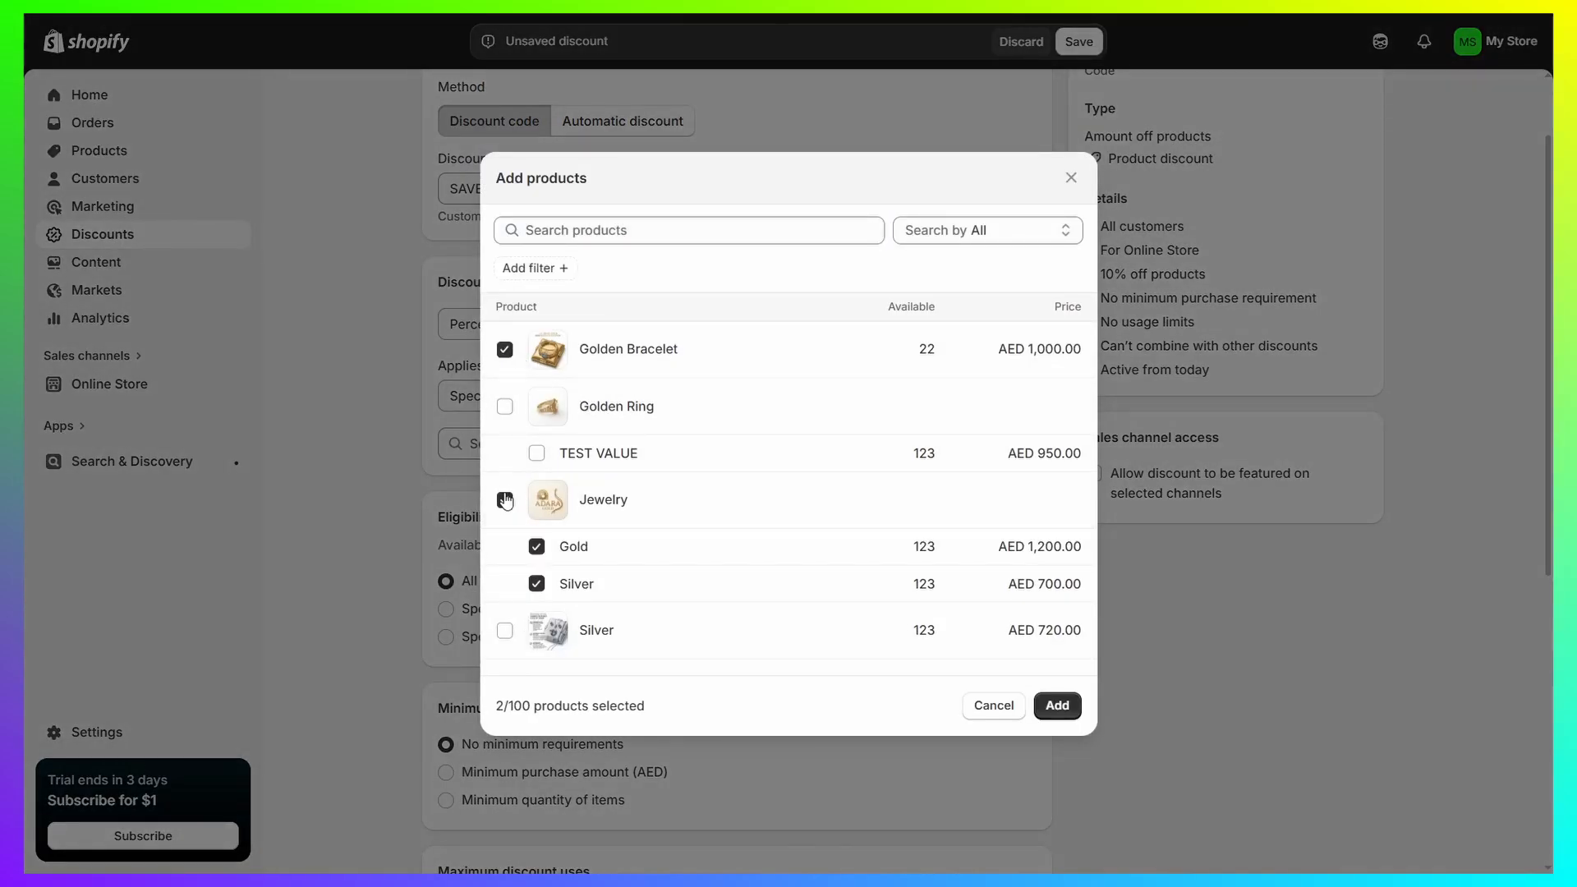
pyautogui.click(1066, 711)
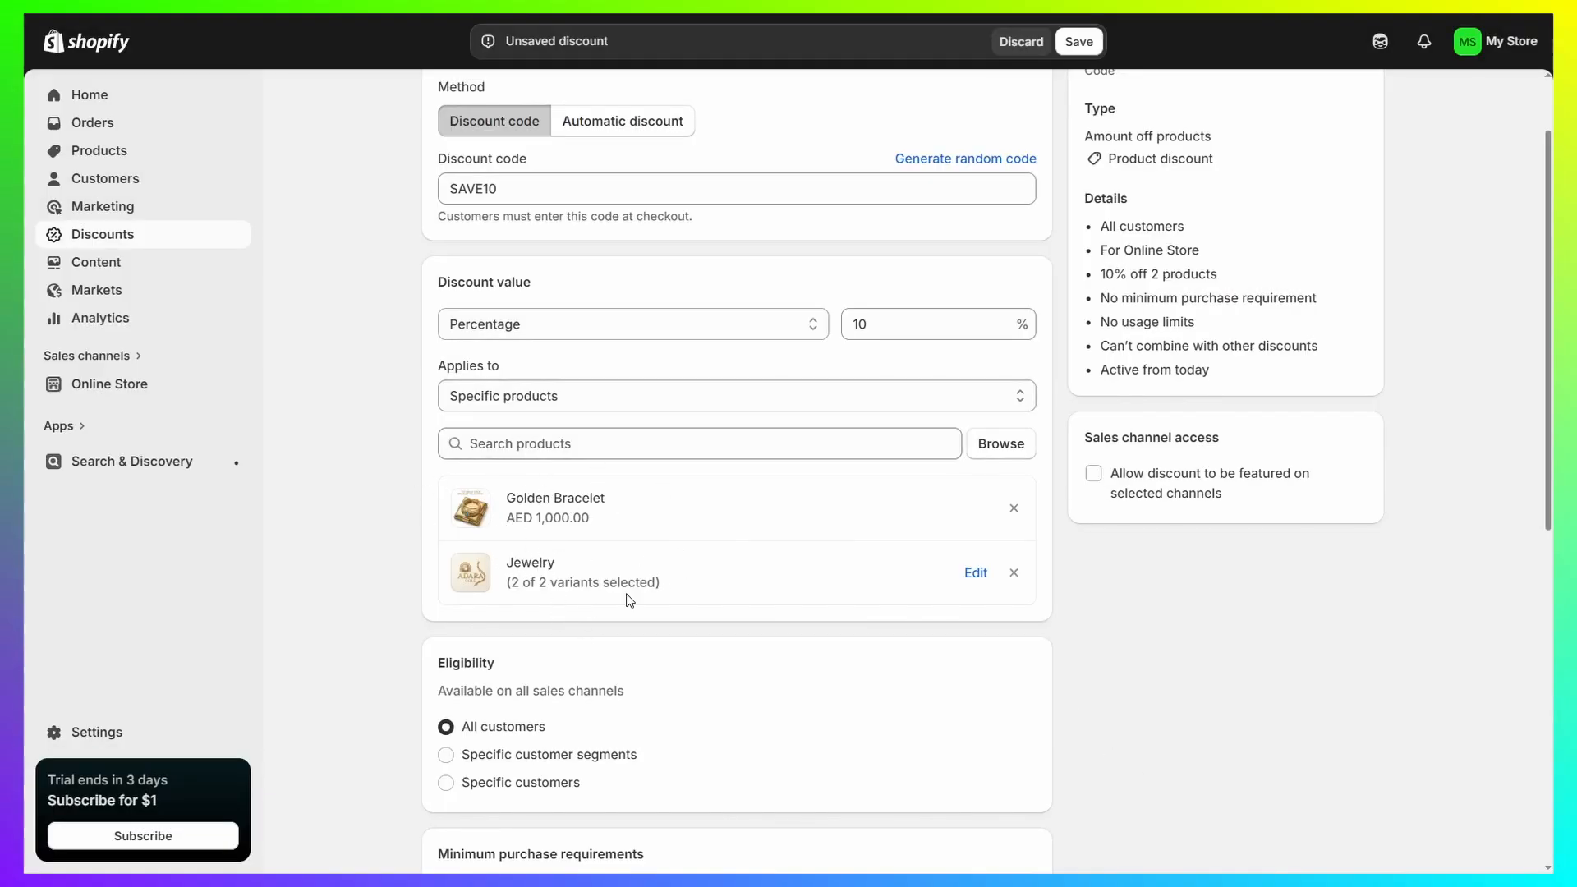
# Try the minimum purchase amount and minimum quantity of items options, and return to no minimum requirements.
pyautogui.scroll(-5, 627, 599)
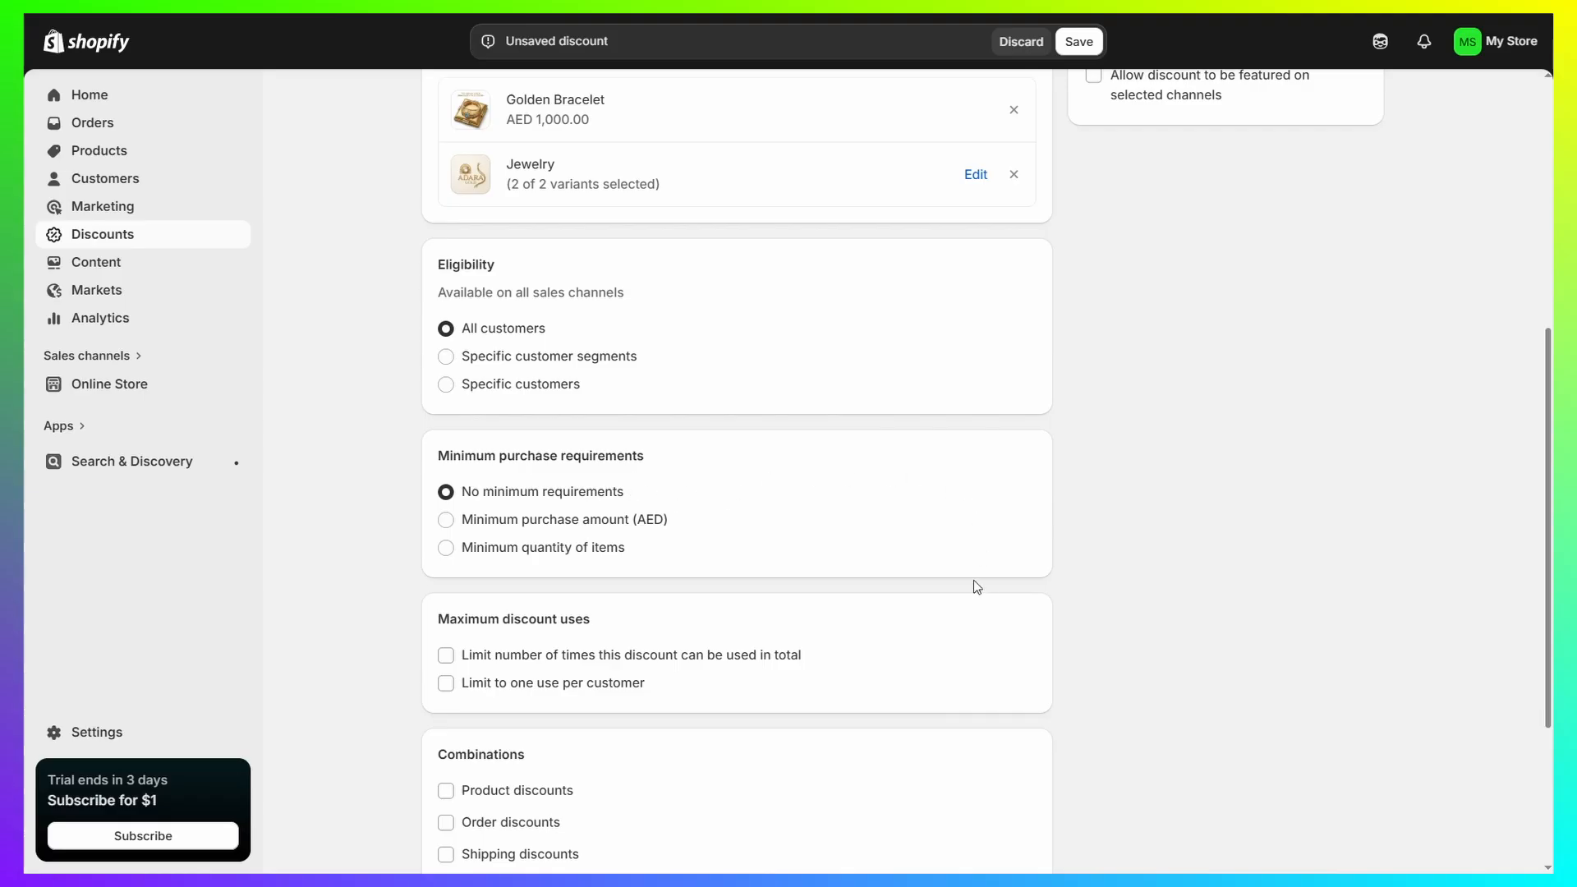
pyautogui.scroll(-1, 518, 556)
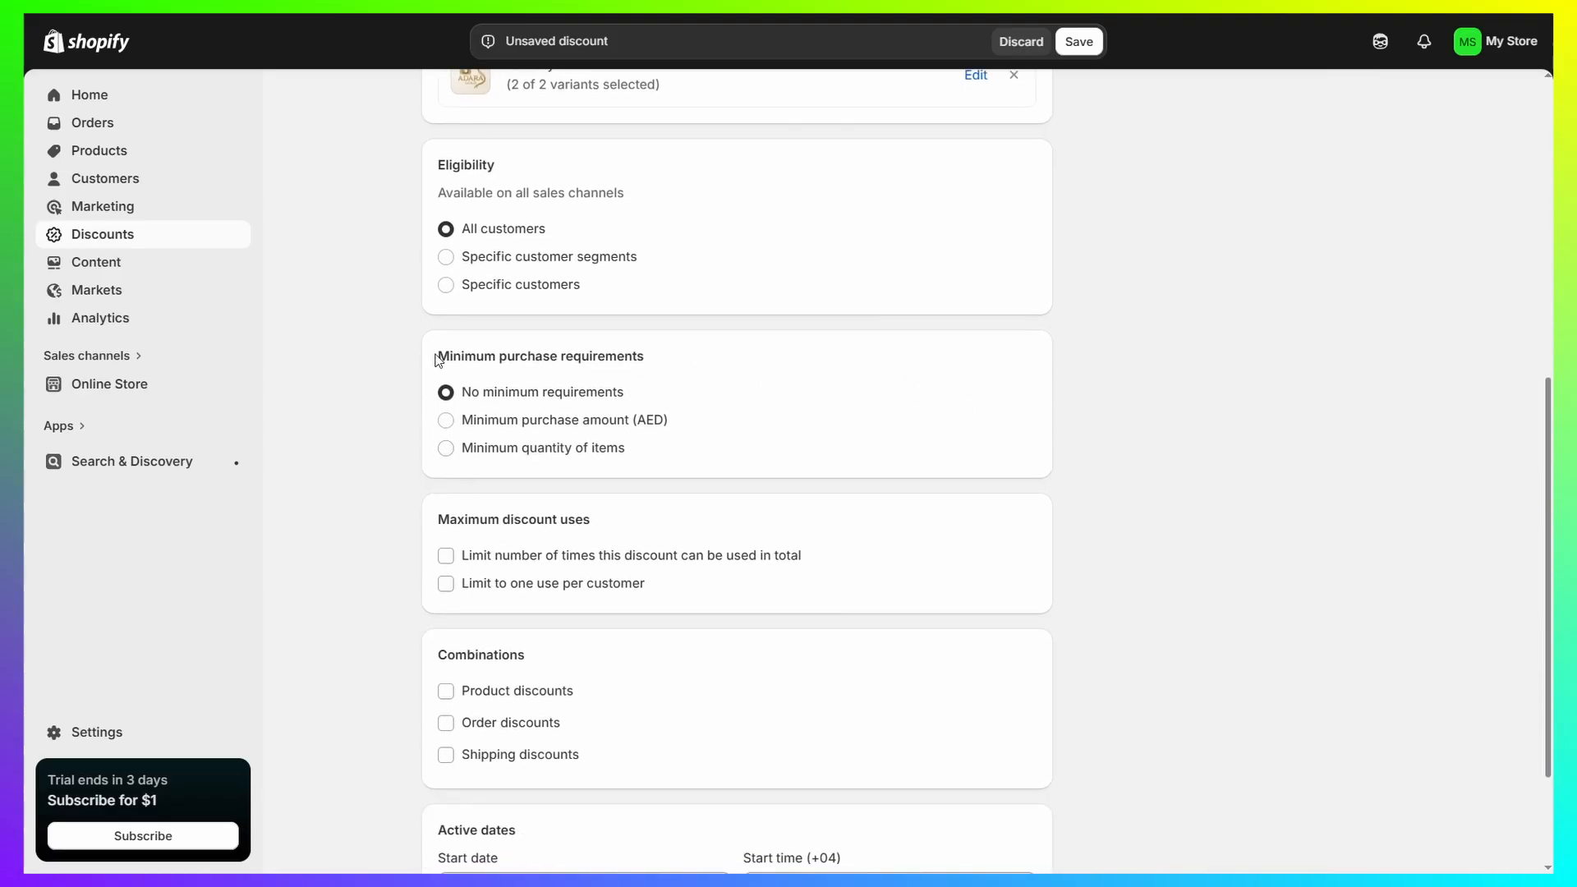
pyautogui.moveTo(438, 356); pyautogui.dragTo(682, 342)
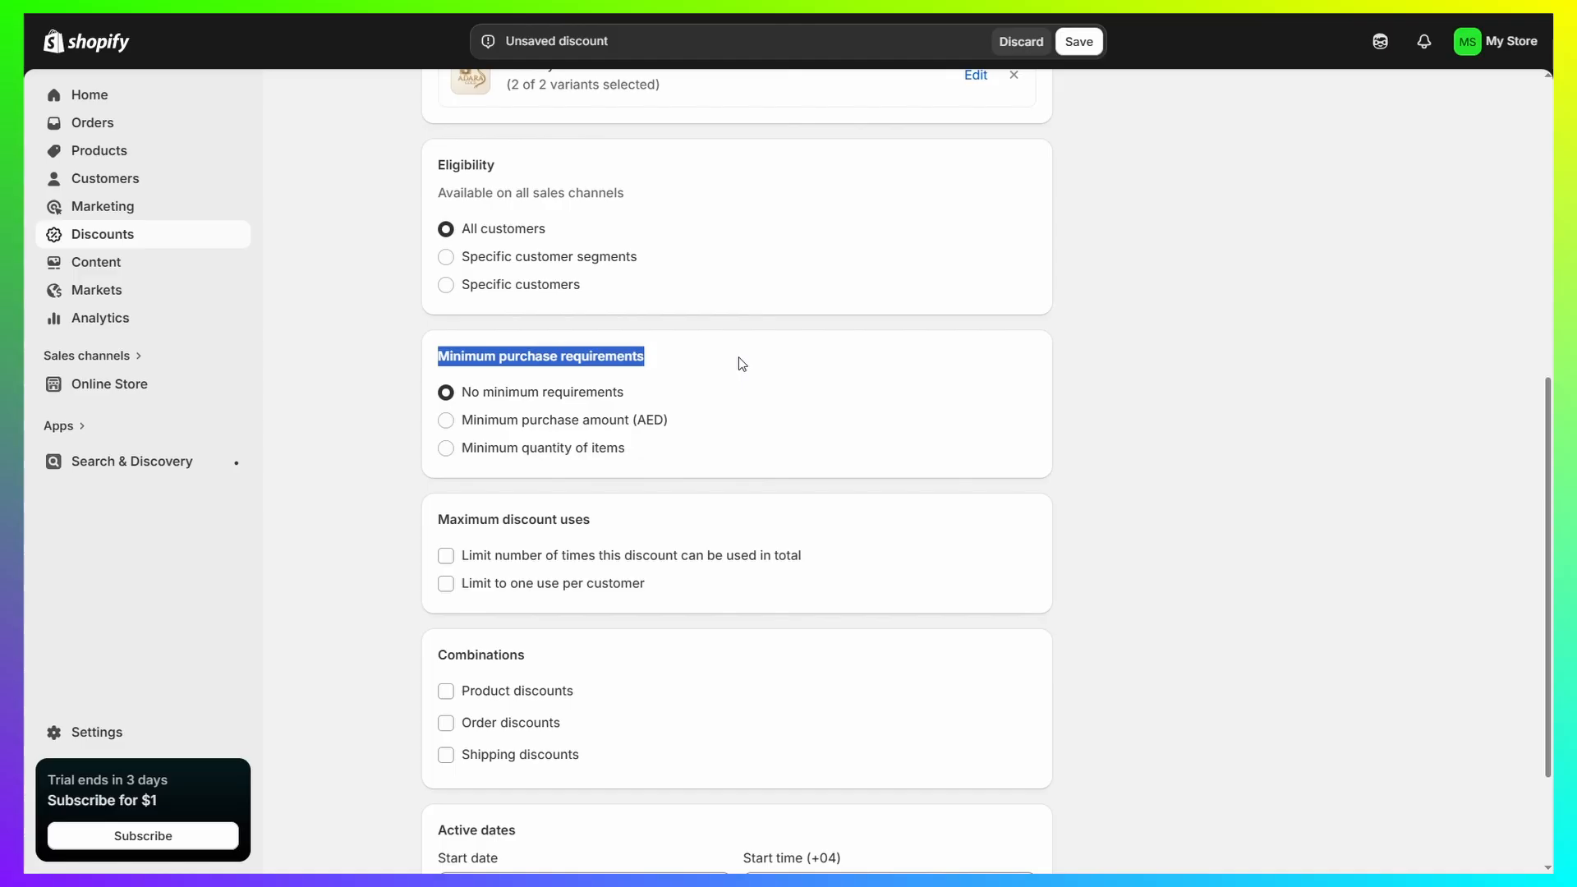
pyautogui.click(528, 427)
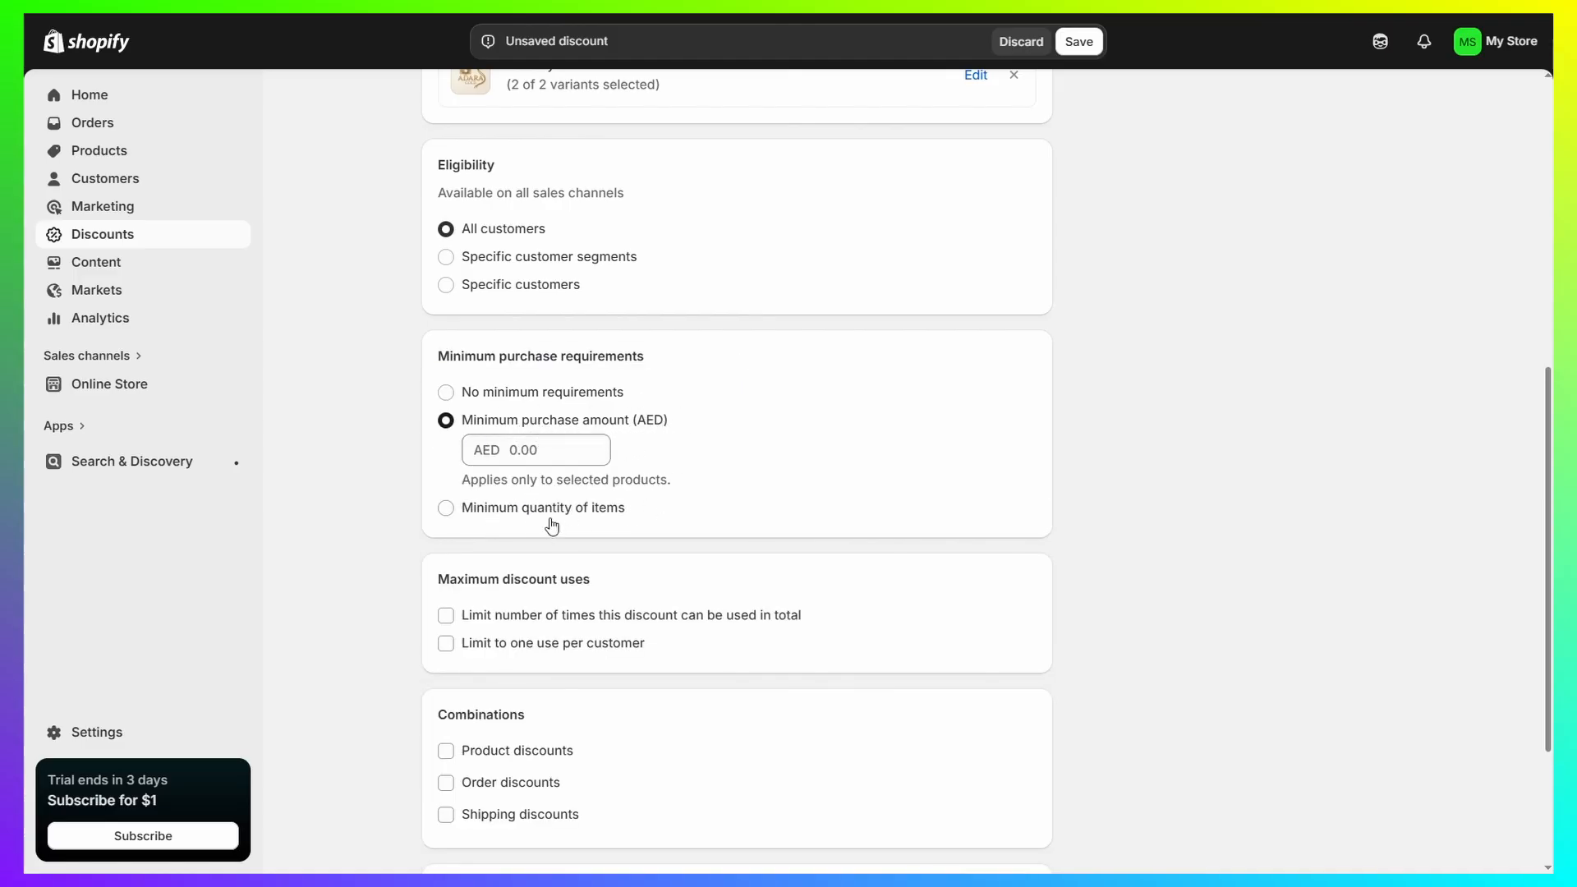
pyautogui.click(576, 510)
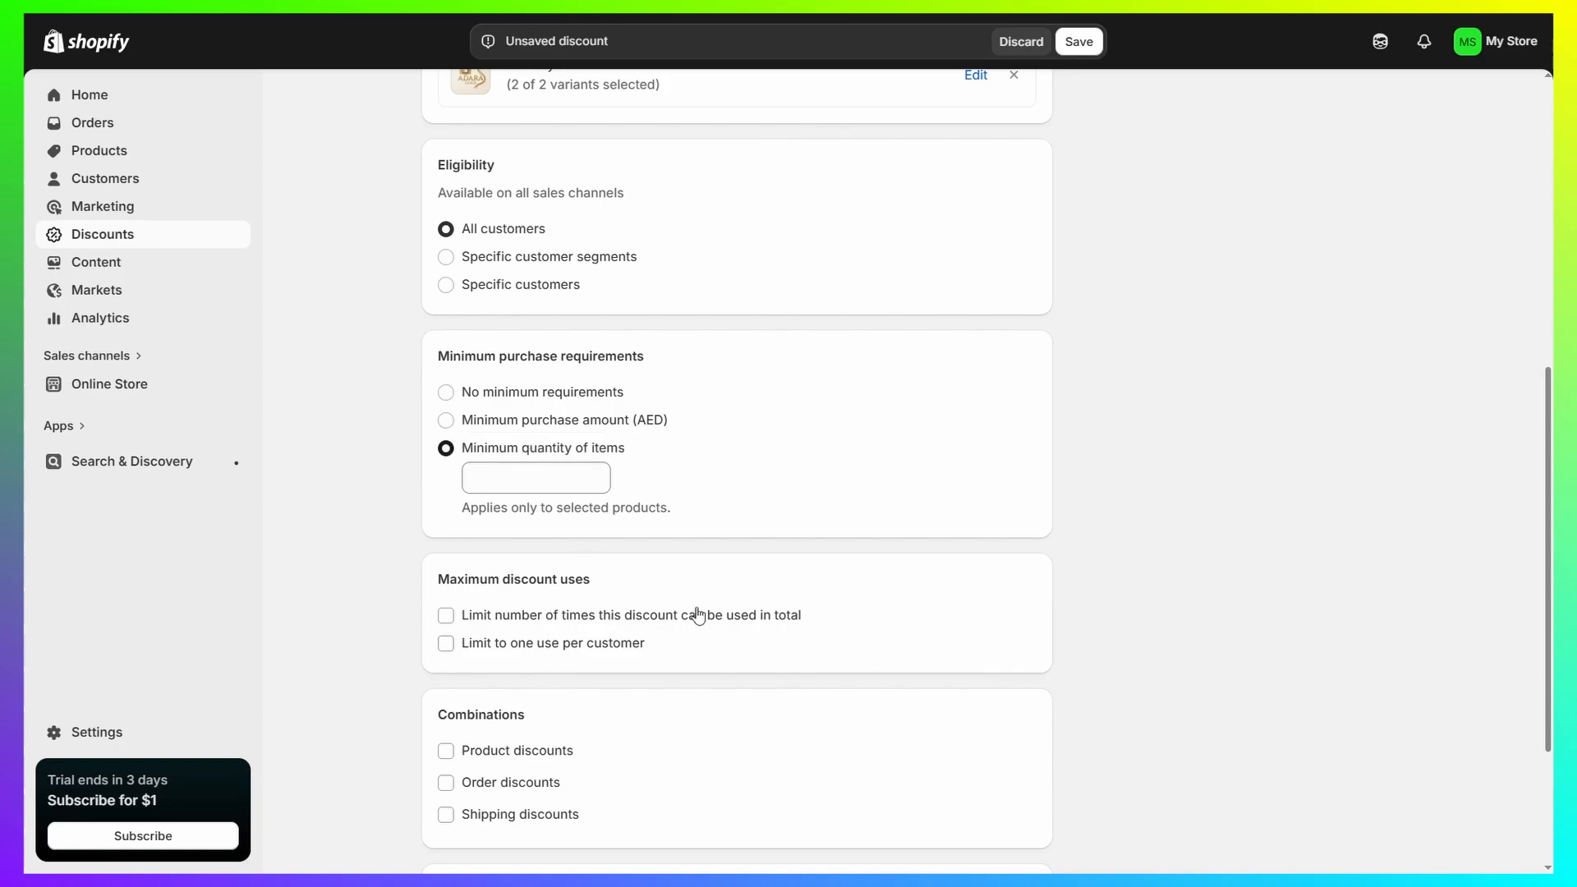
pyautogui.click(591, 423)
pyautogui.click(538, 401)
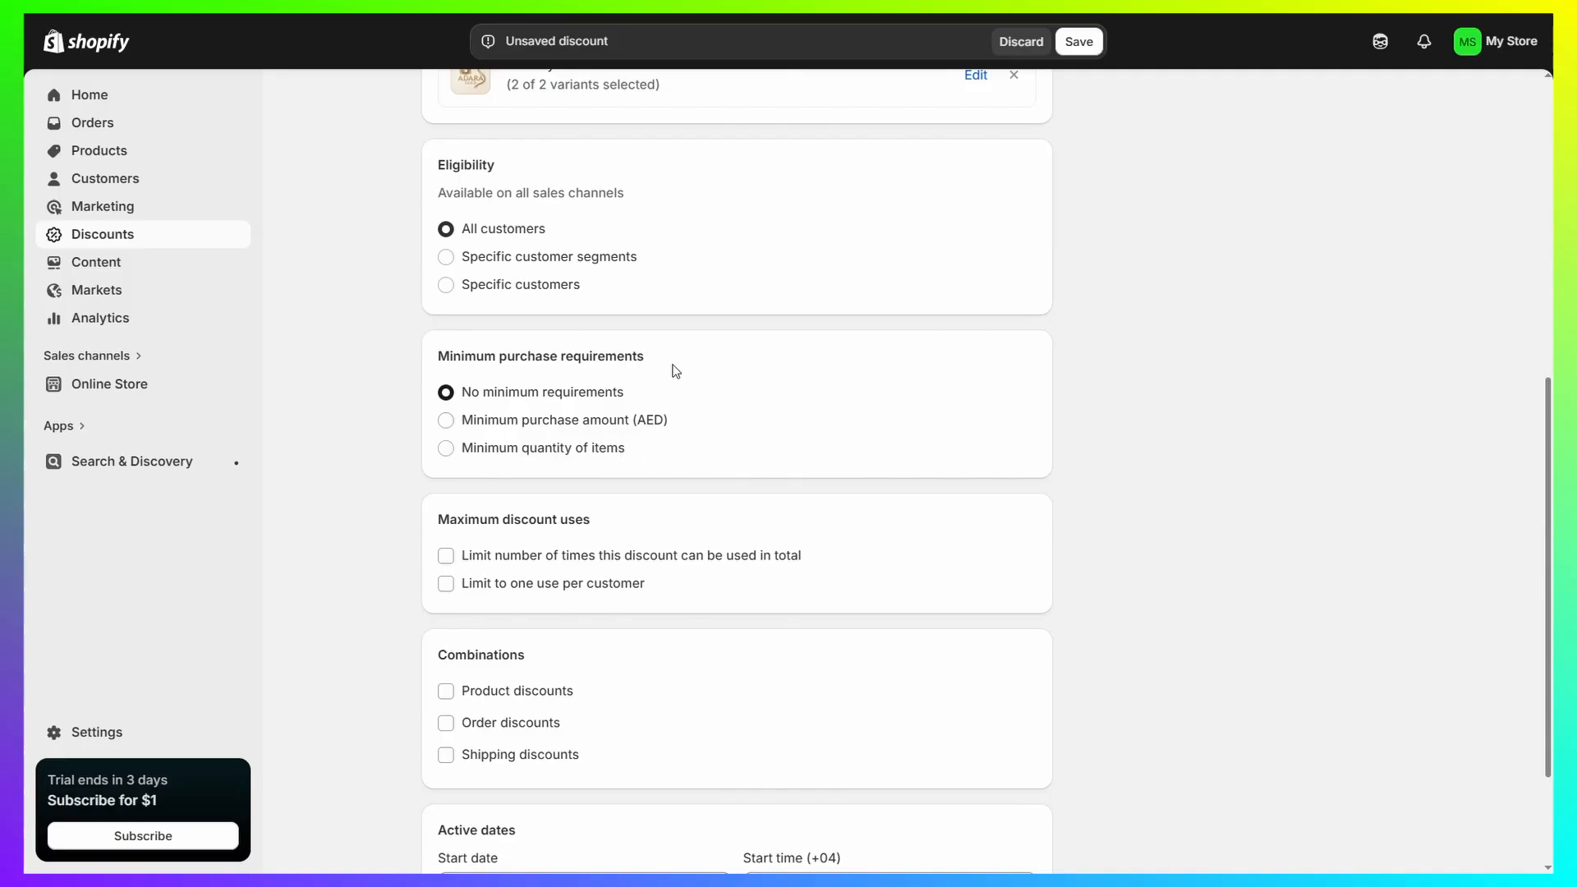
# Limit the discount to one use per customer, leaving the total number of uses unlimited.
pyautogui.scroll(-1, 846, 385)
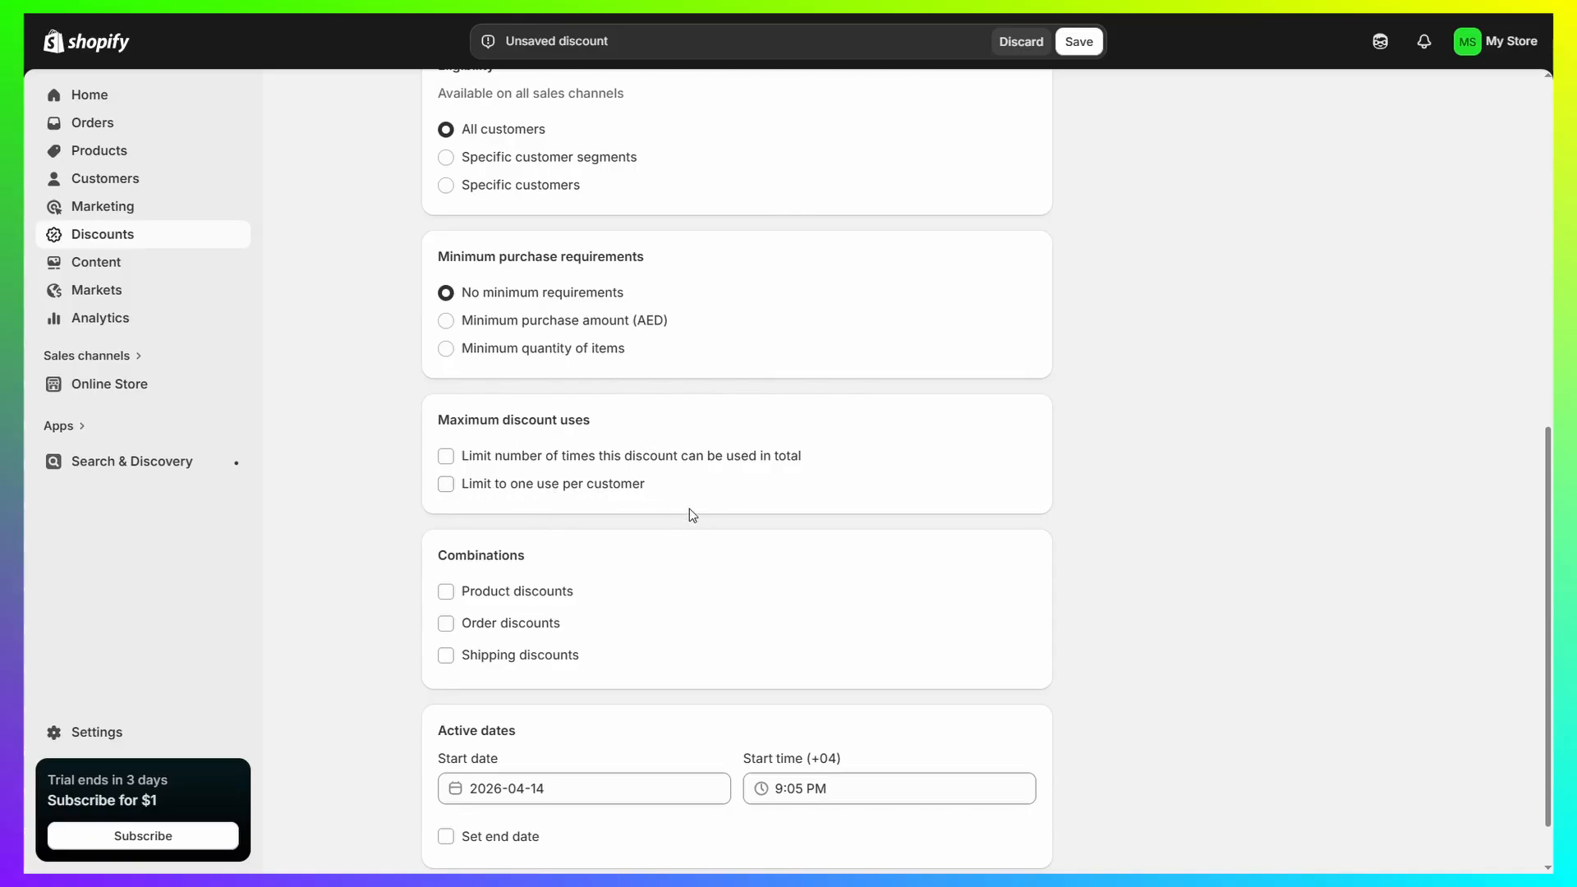
pyautogui.click(446, 486)
pyautogui.click(687, 459)
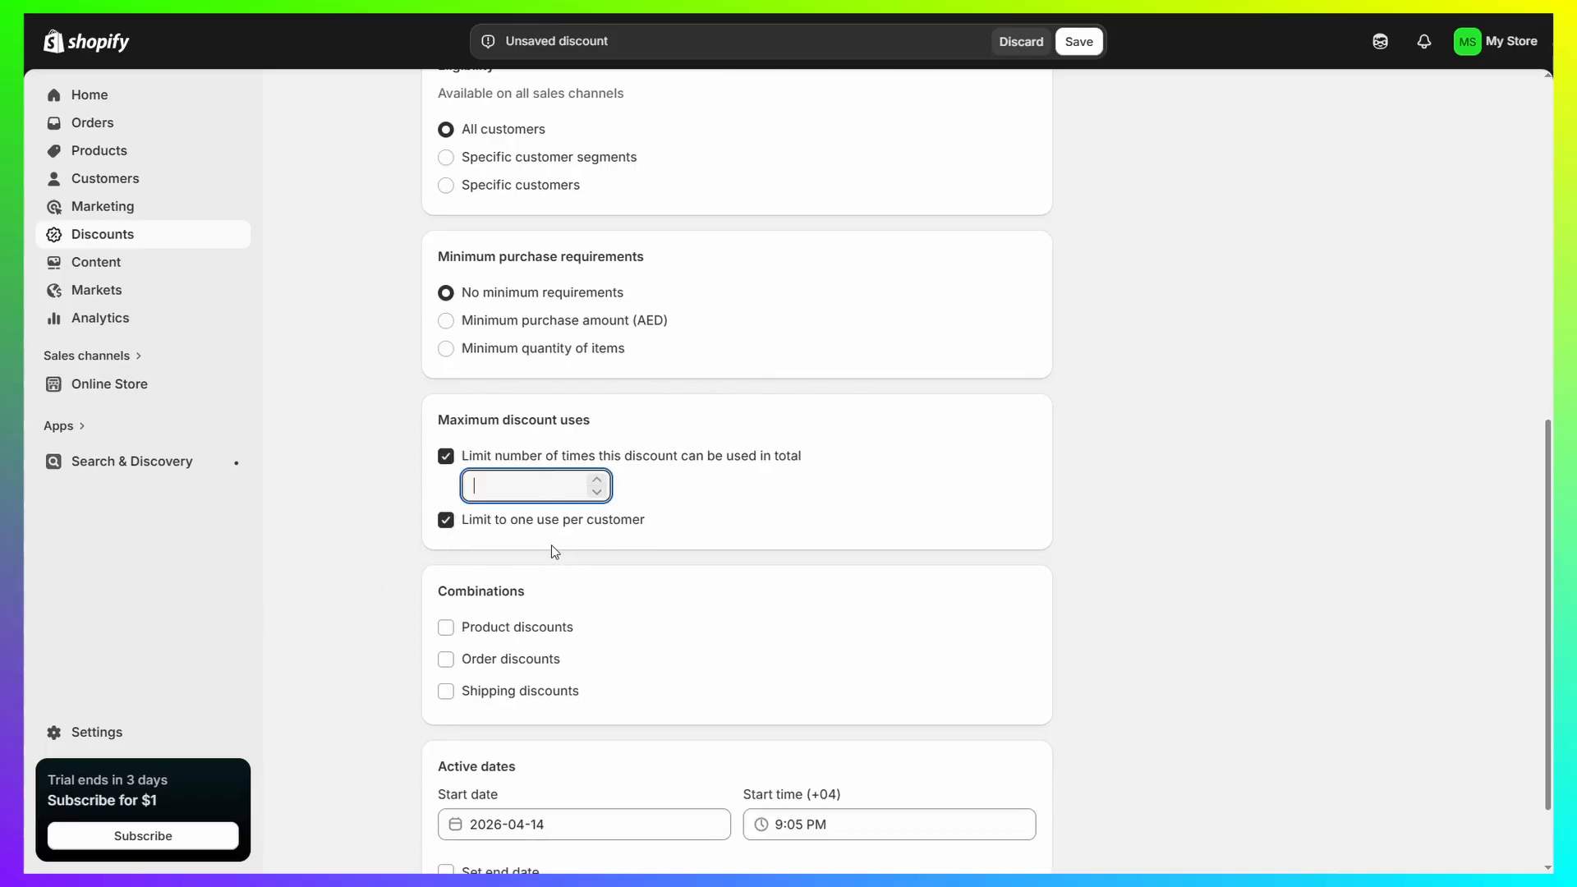
pyautogui.click(575, 448)
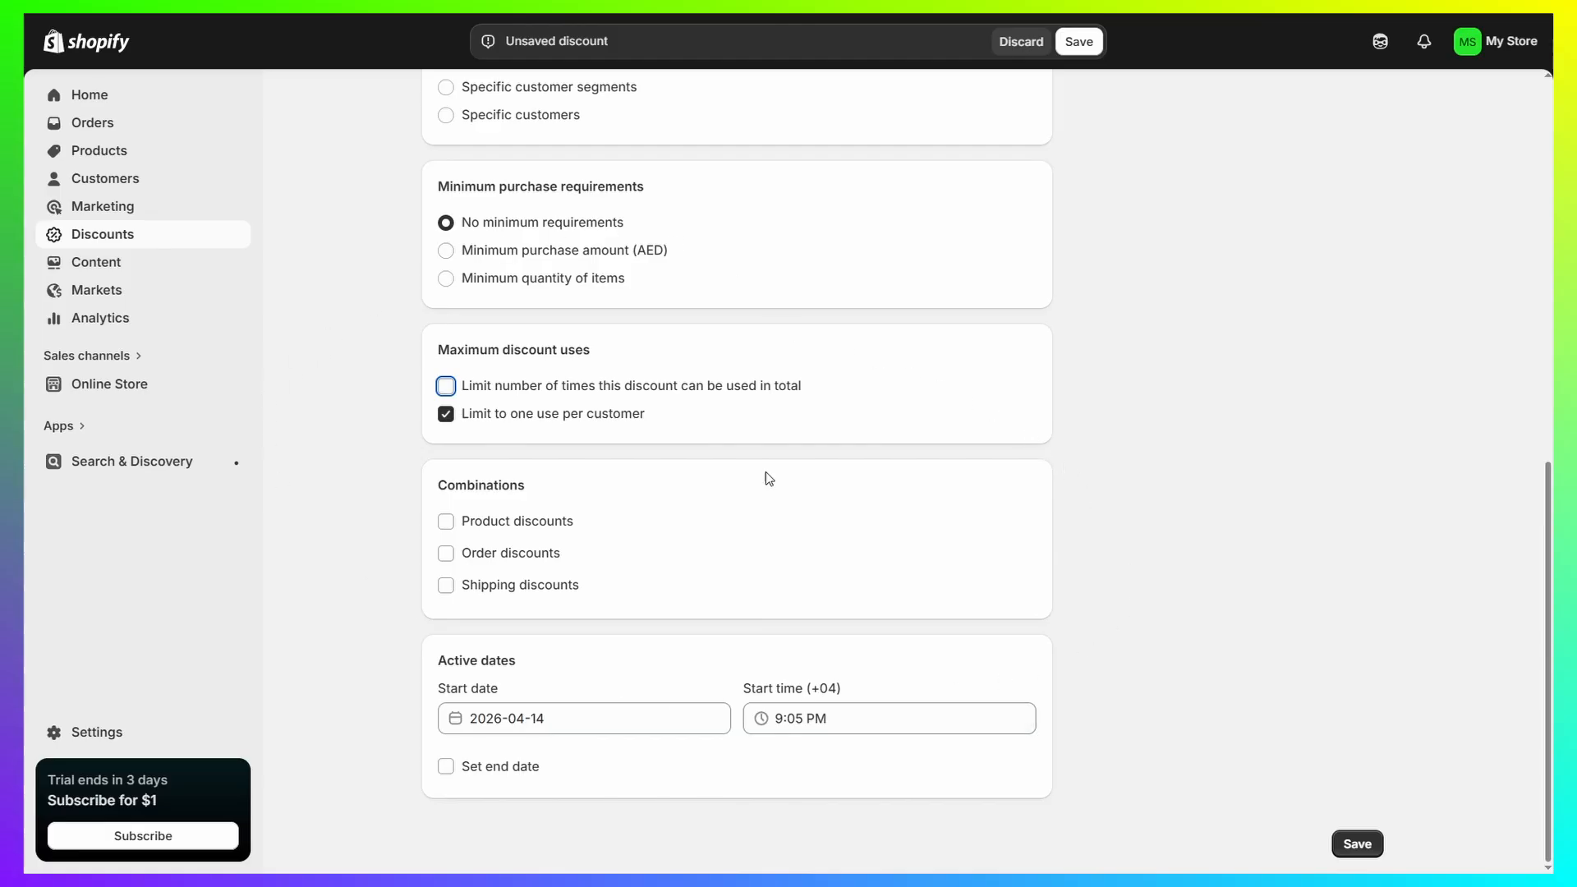
# Try combining with product and order discounts and setting an end date, and clear these options again.
pyautogui.click(447, 522)
pyautogui.click(446, 574)
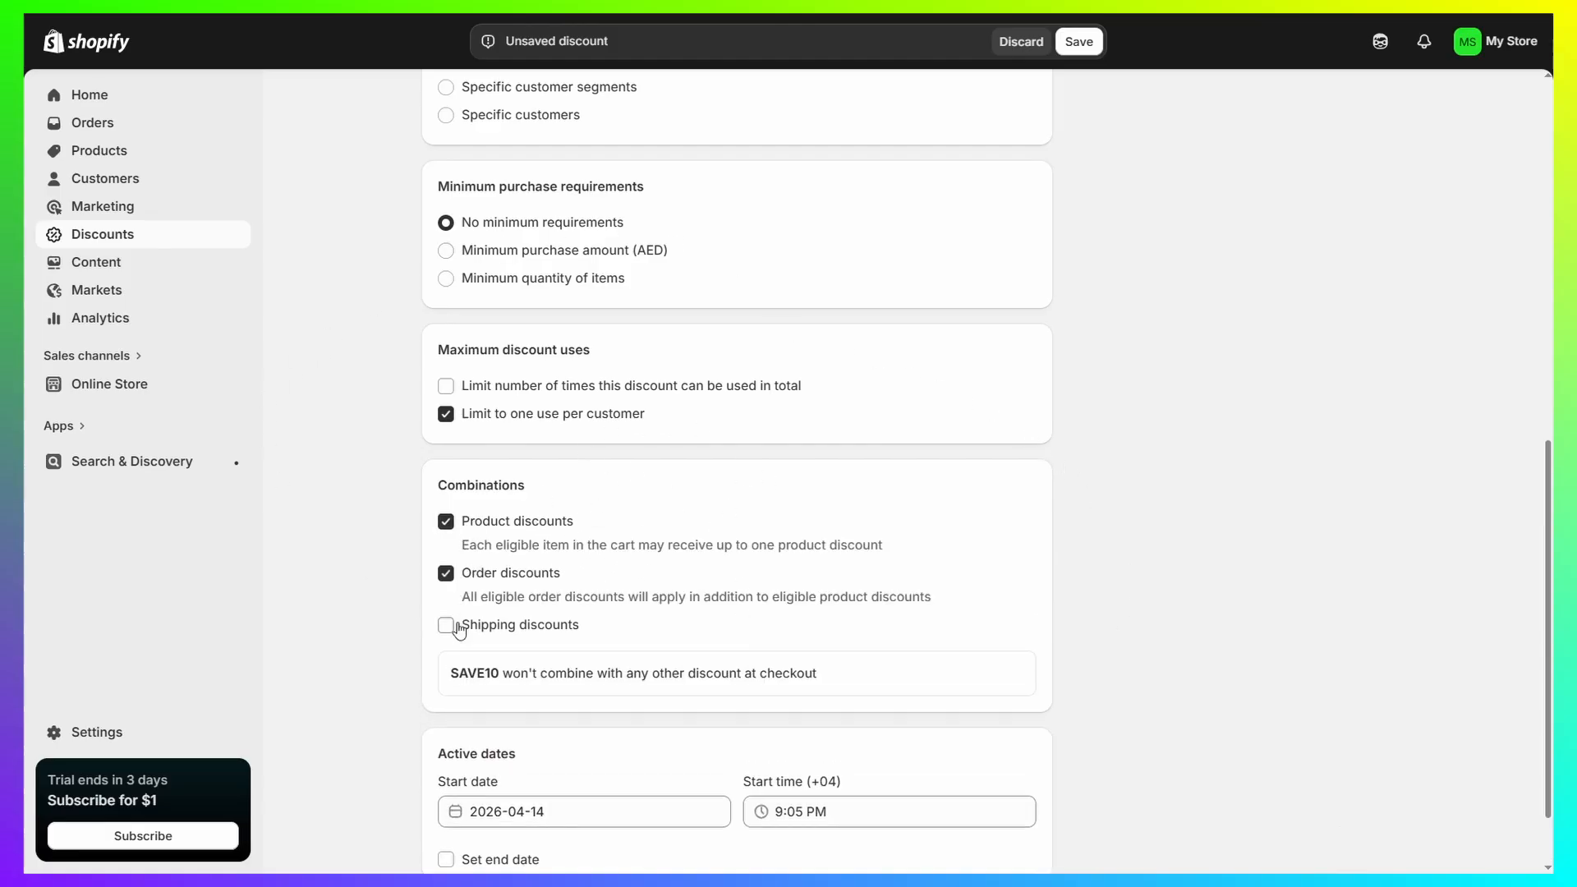
pyautogui.click(446, 521)
pyautogui.click(446, 553)
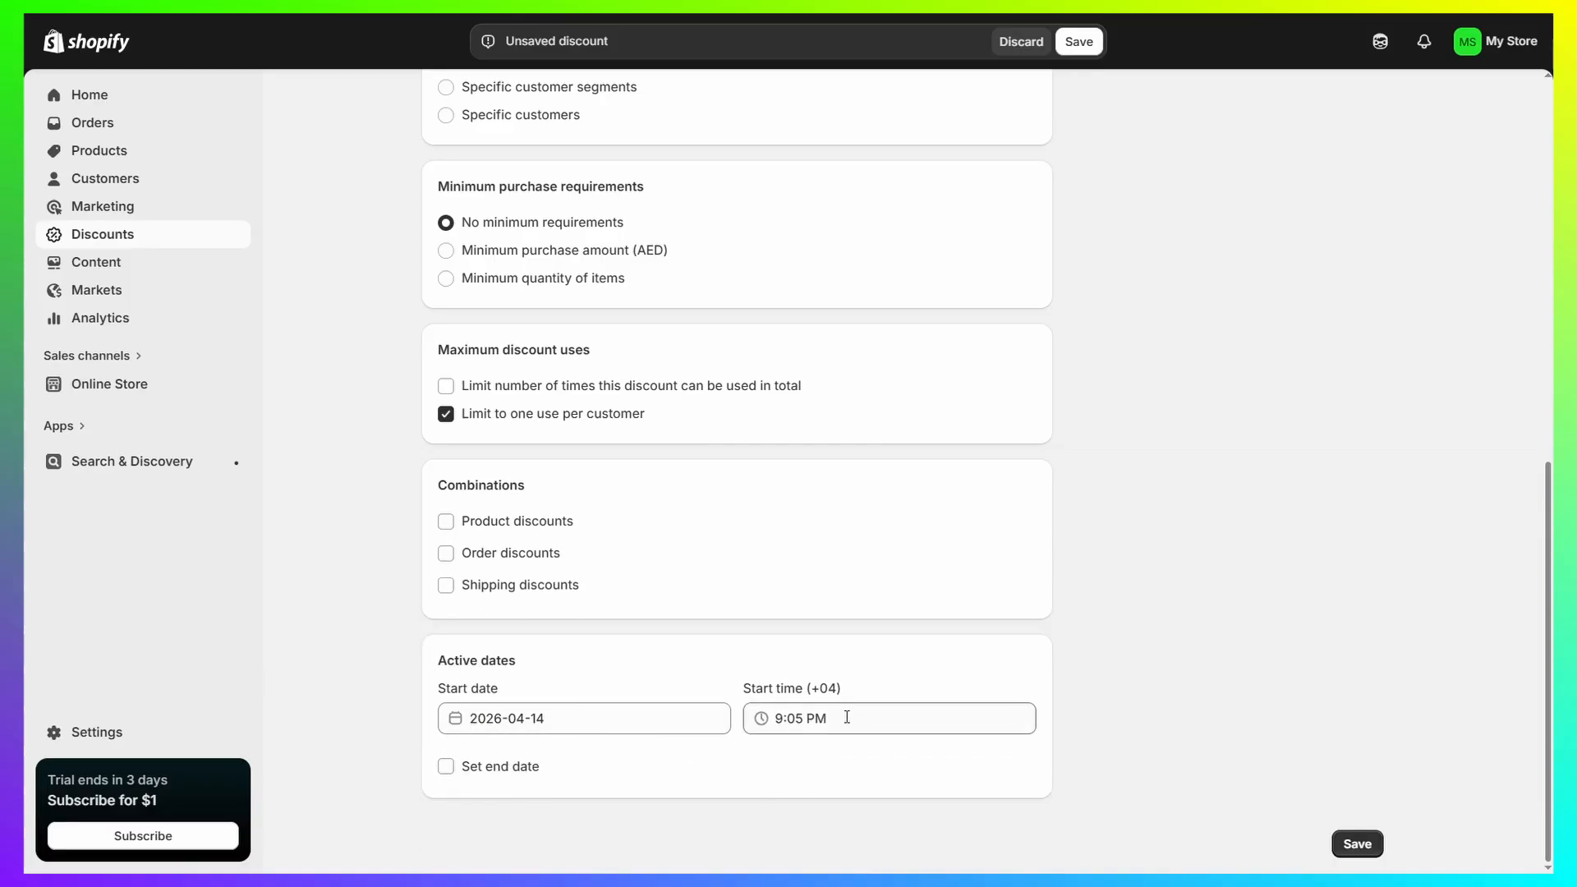
pyautogui.click(514, 770)
pyautogui.scroll(-1, 575, 764)
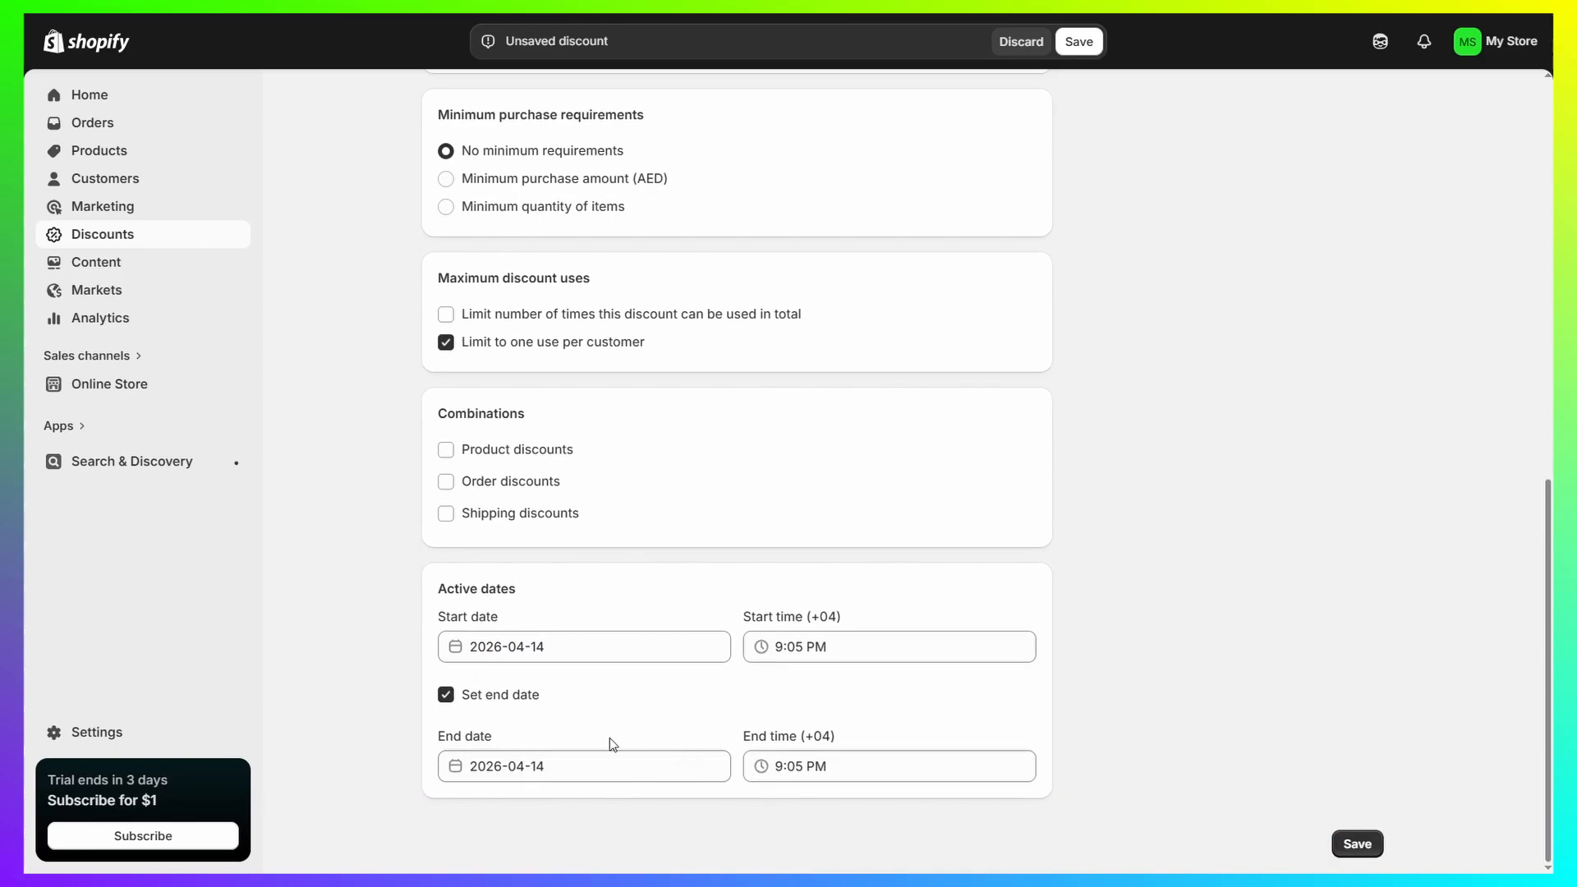
pyautogui.click(509, 697)
# Save the SAVE10 discount.
pyautogui.scroll(9, 617, 602)
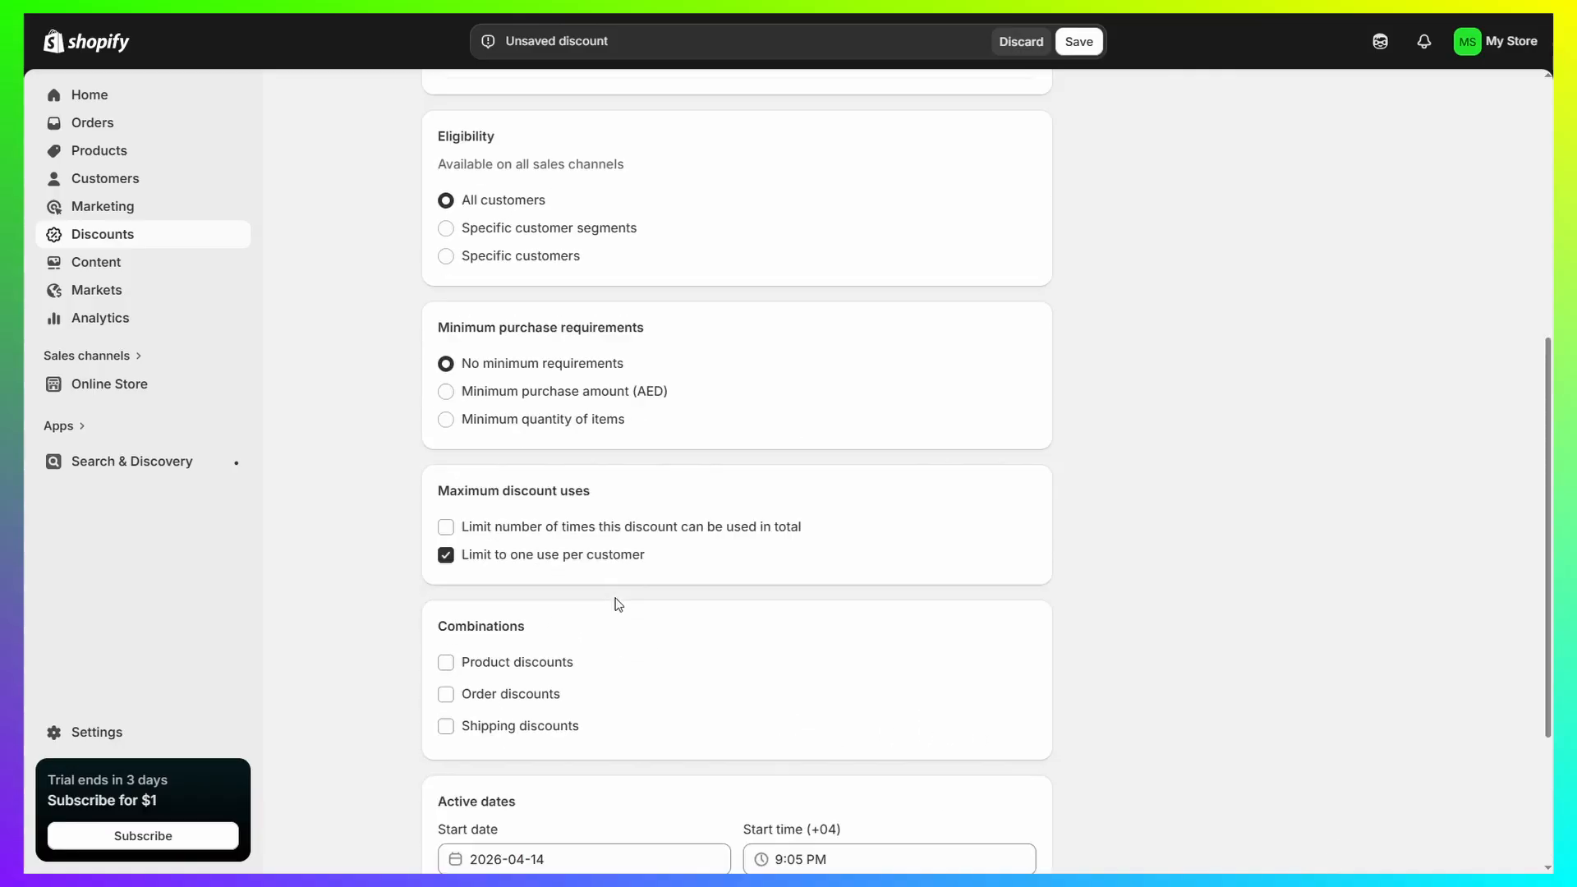
pyautogui.click(1079, 41)
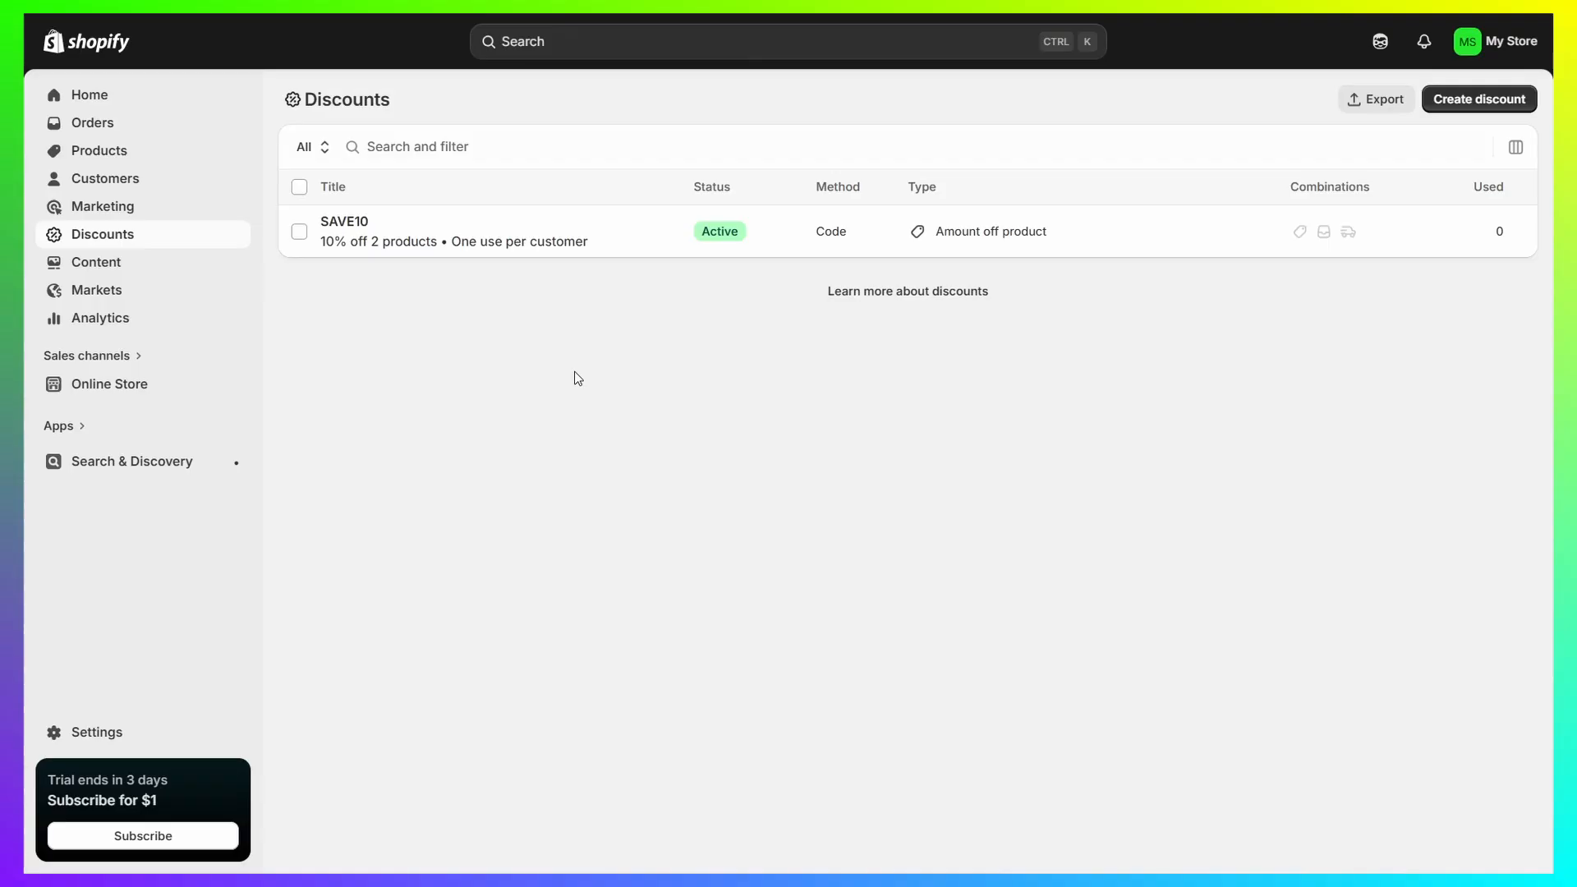
# Start a new Buy X get Y discount with the discount code BuyGgetS.
pyautogui.click(1464, 100)
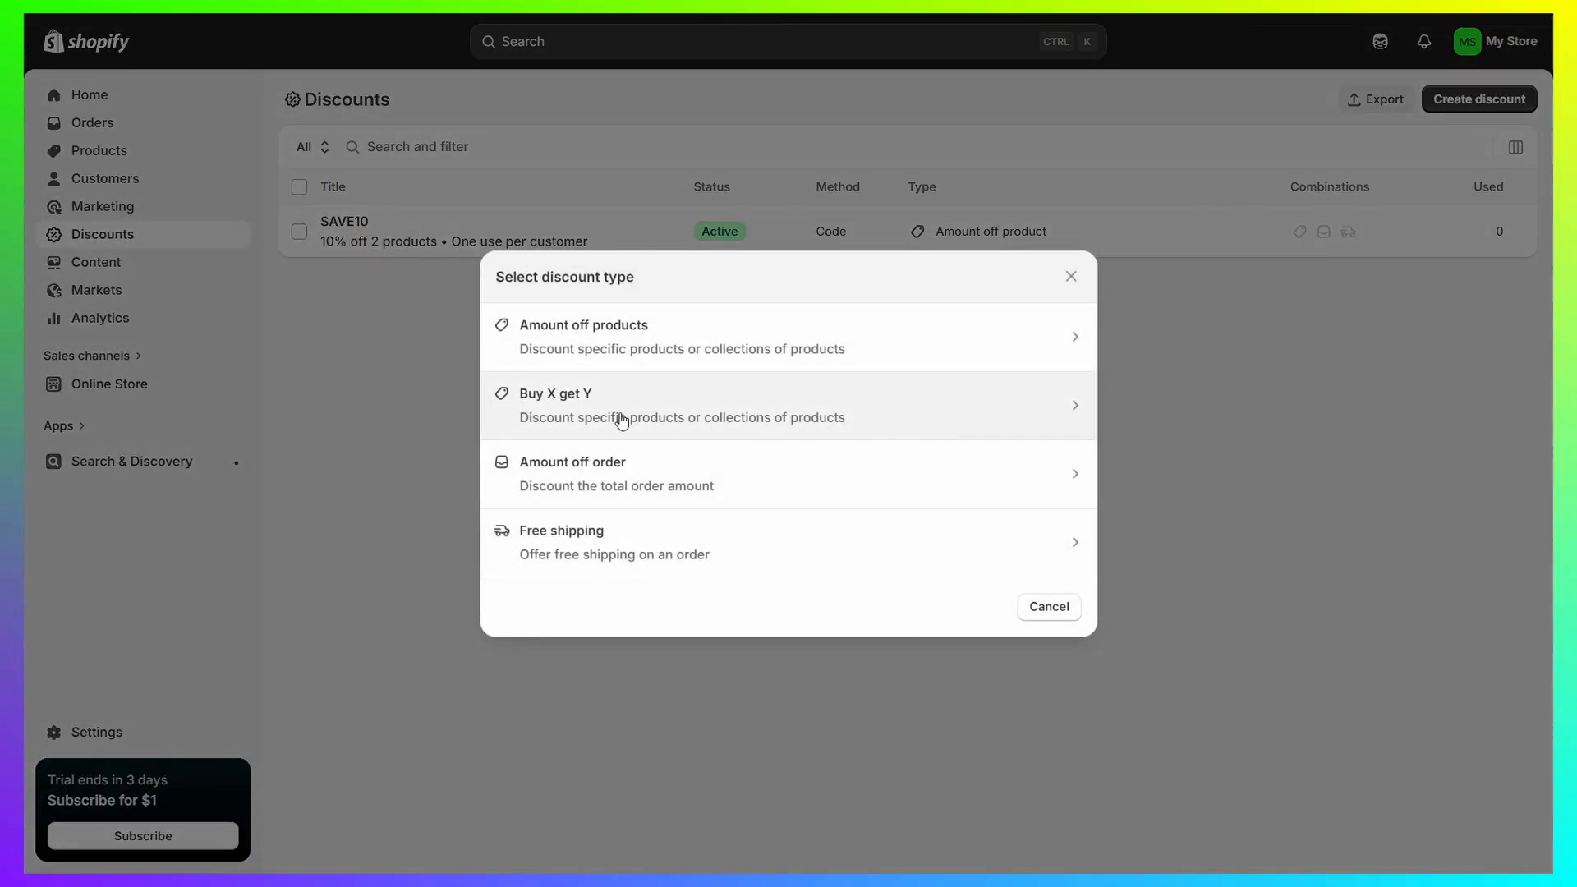
pyautogui.click(675, 418)
pyautogui.click(479, 288)
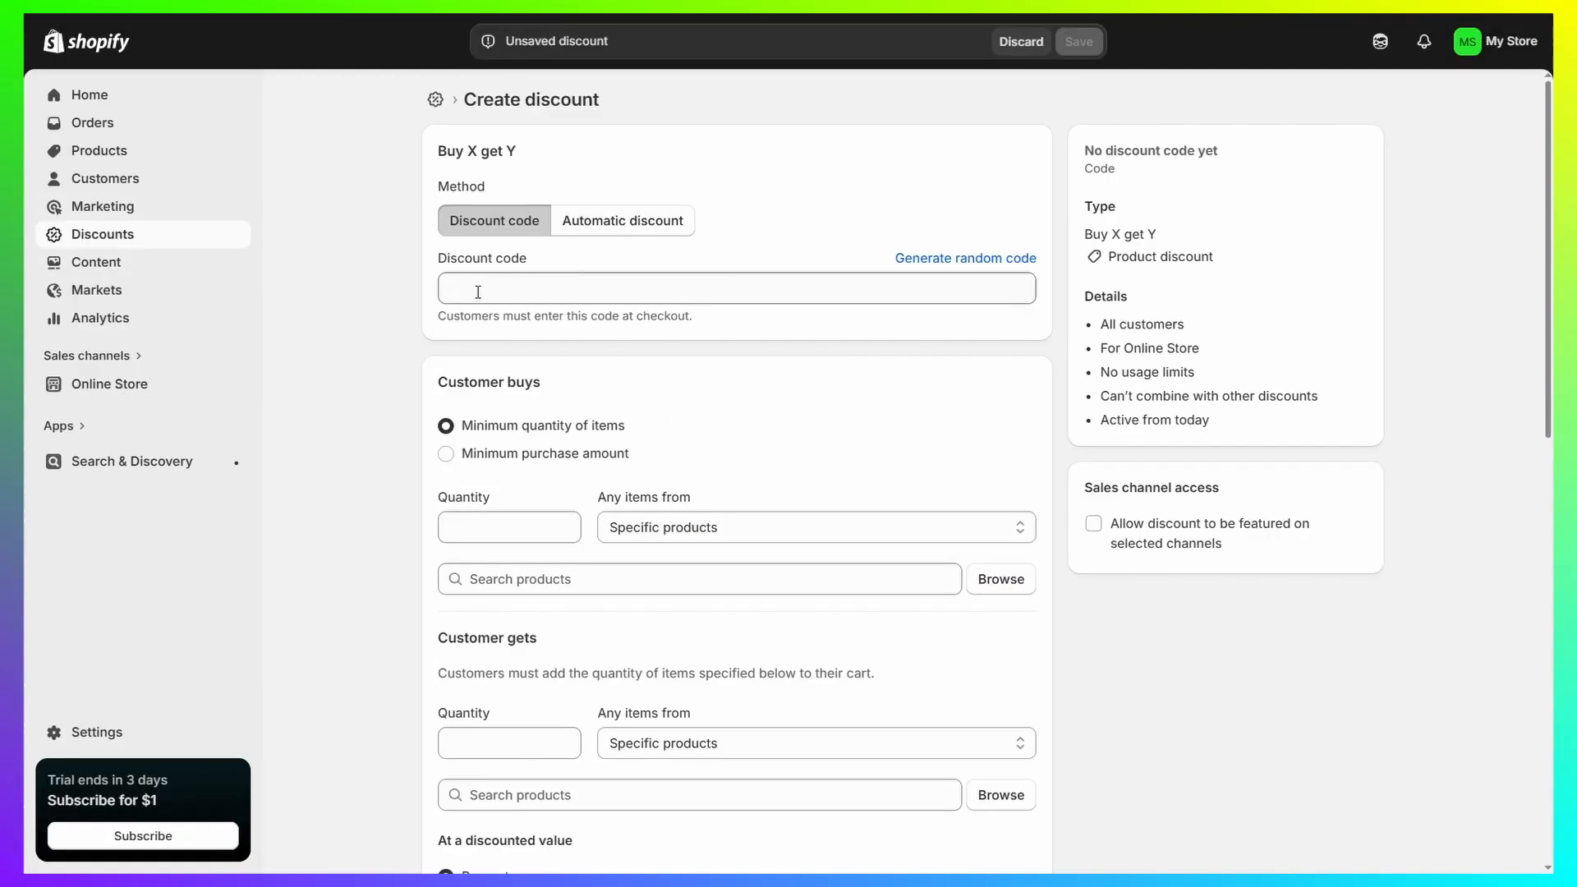
pyautogui.write('BuyGgetS')
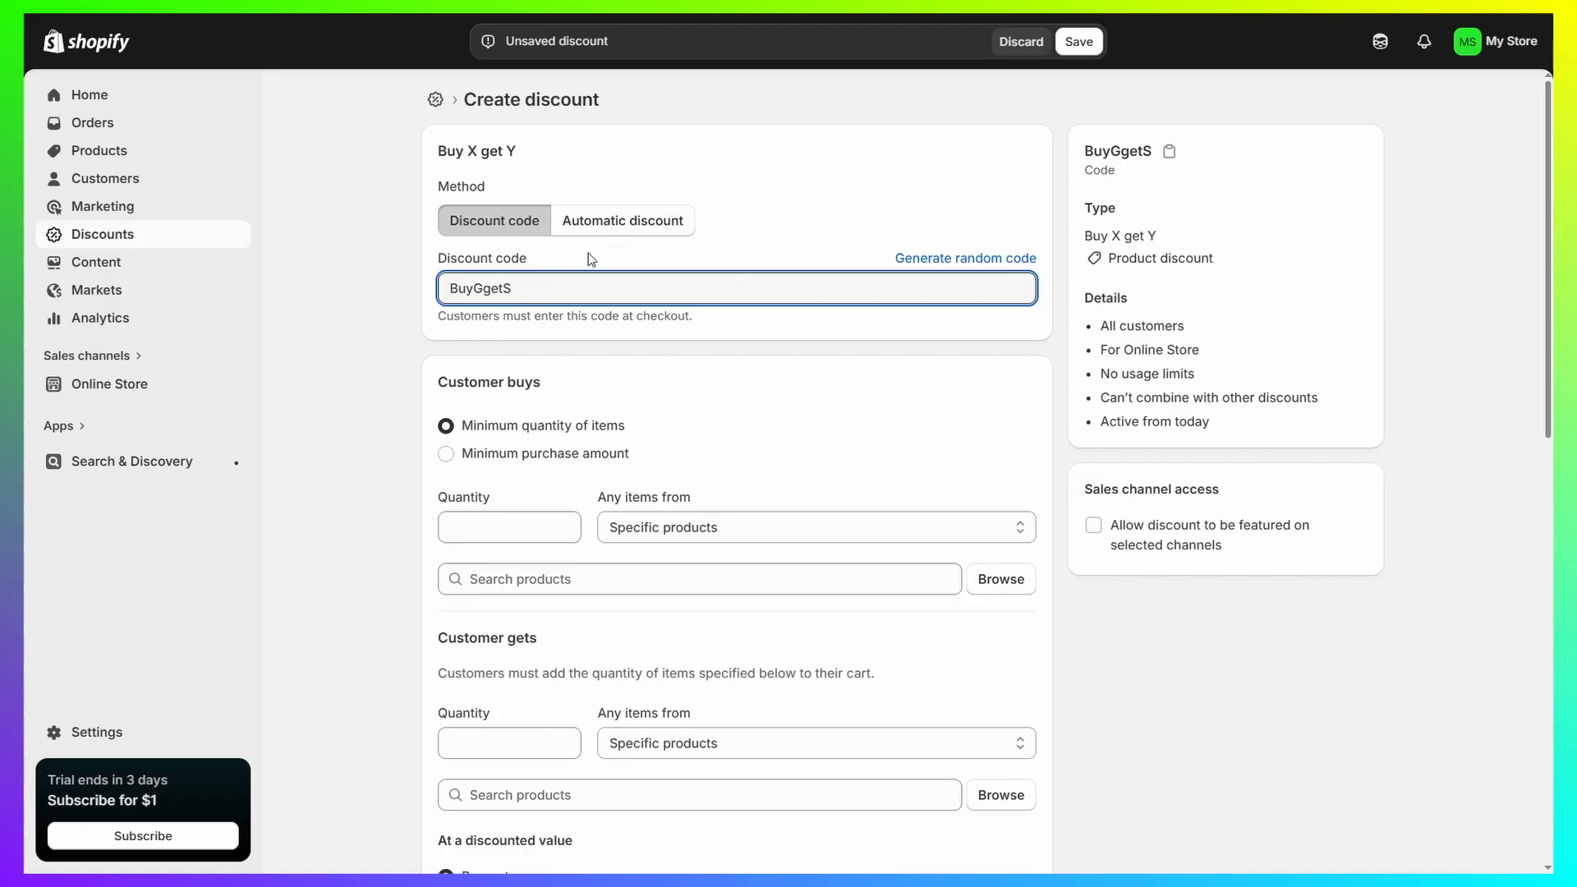
# Try the minimum purchase amount condition for what the customer buys, and return to minimum quantity of items.
pyautogui.scroll(-3, 479, 473)
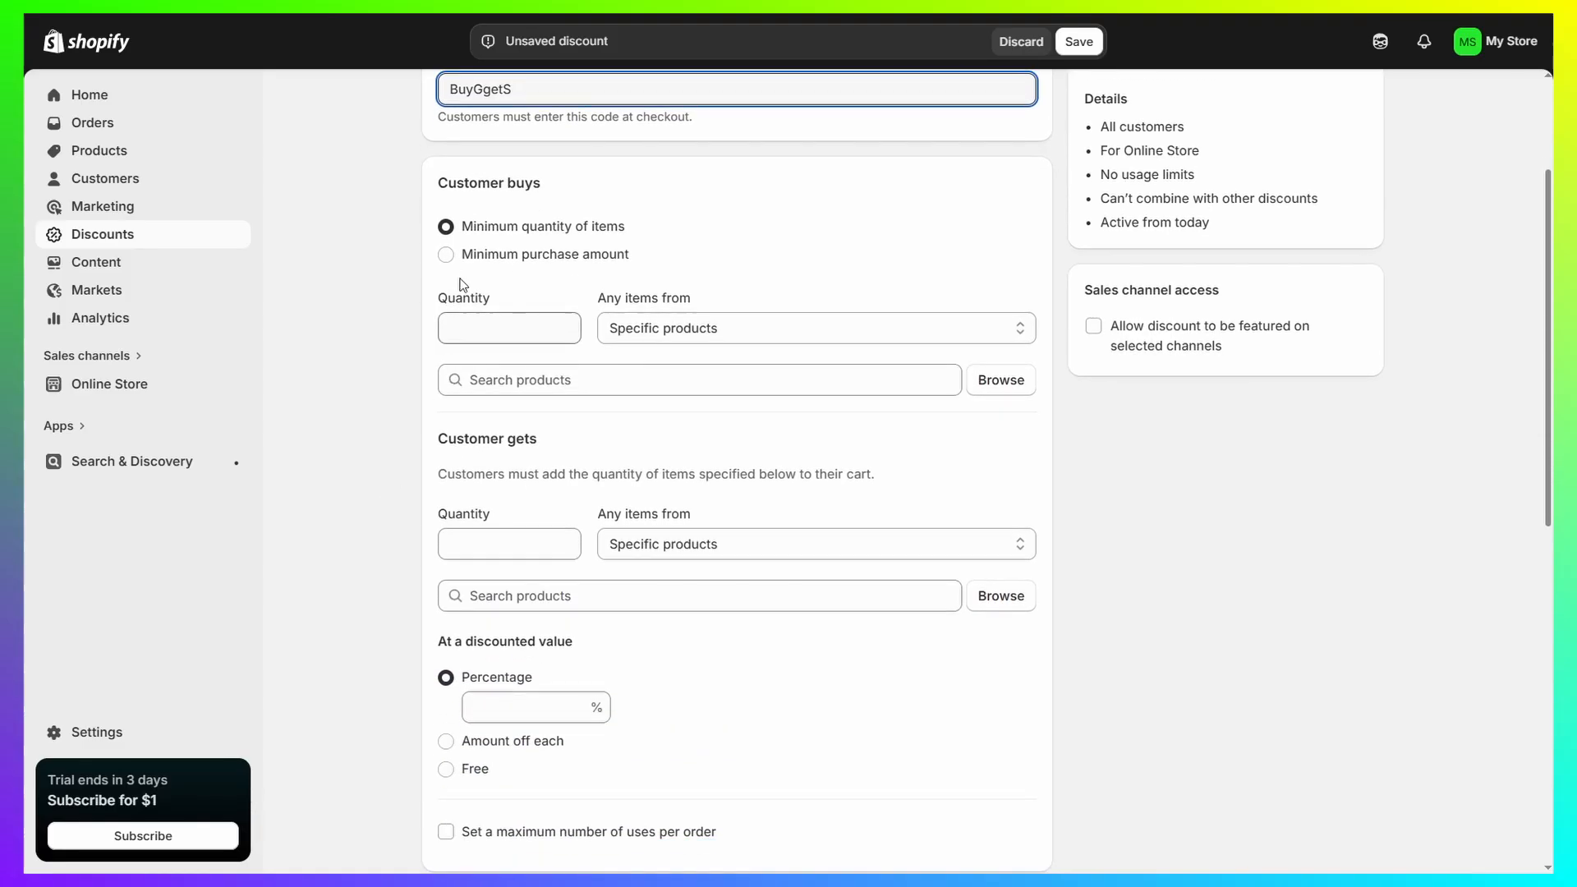
pyautogui.moveTo(436, 183); pyautogui.dragTo(620, 196)
pyautogui.click(619, 197)
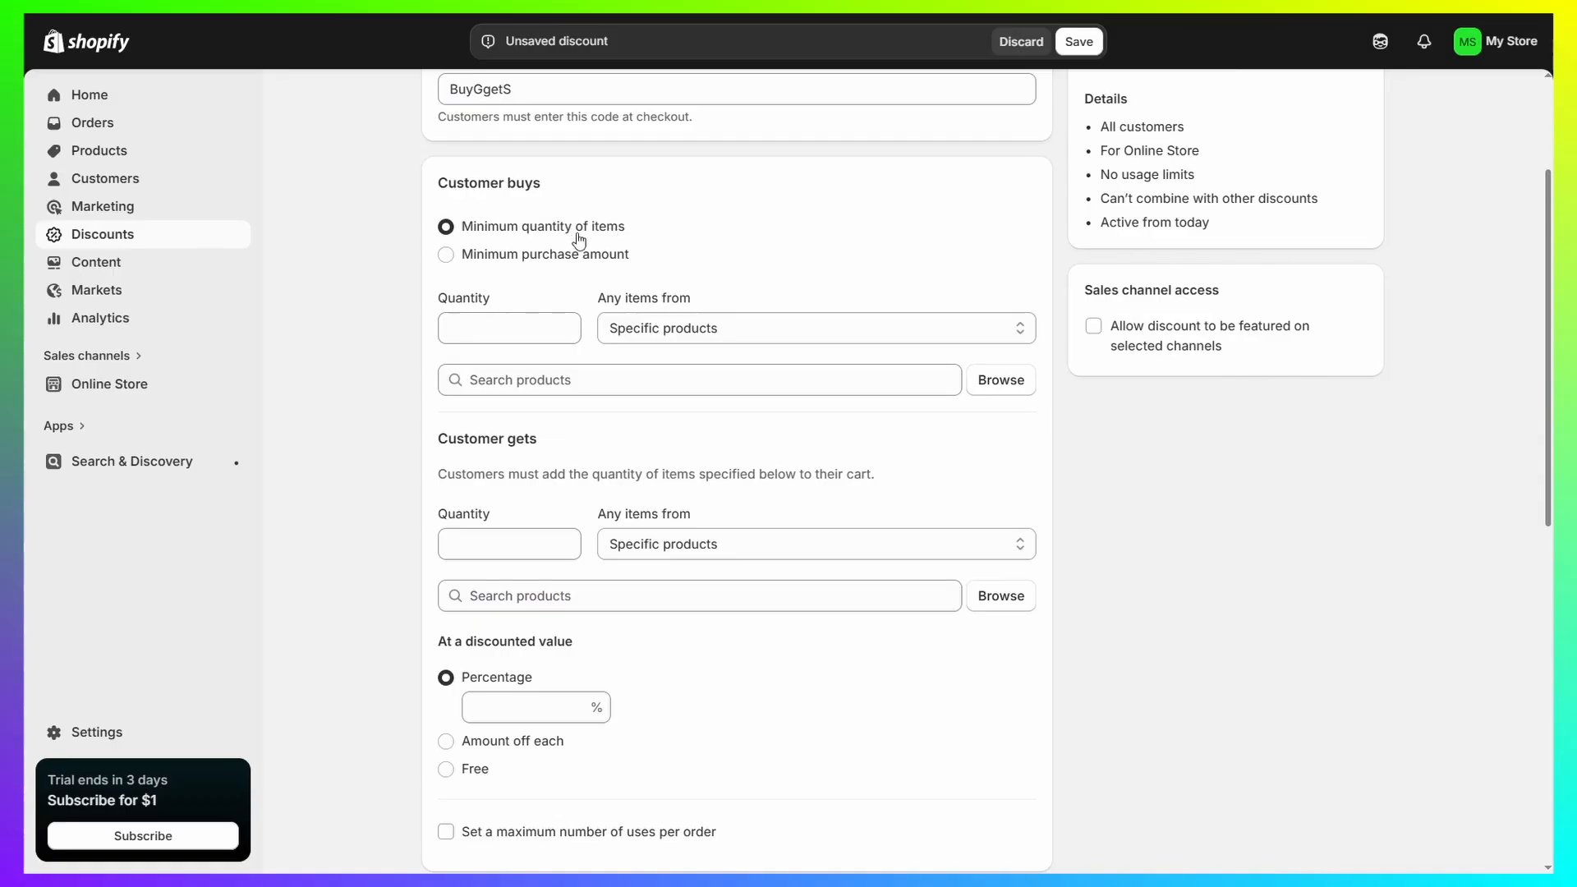
pyautogui.click(491, 257)
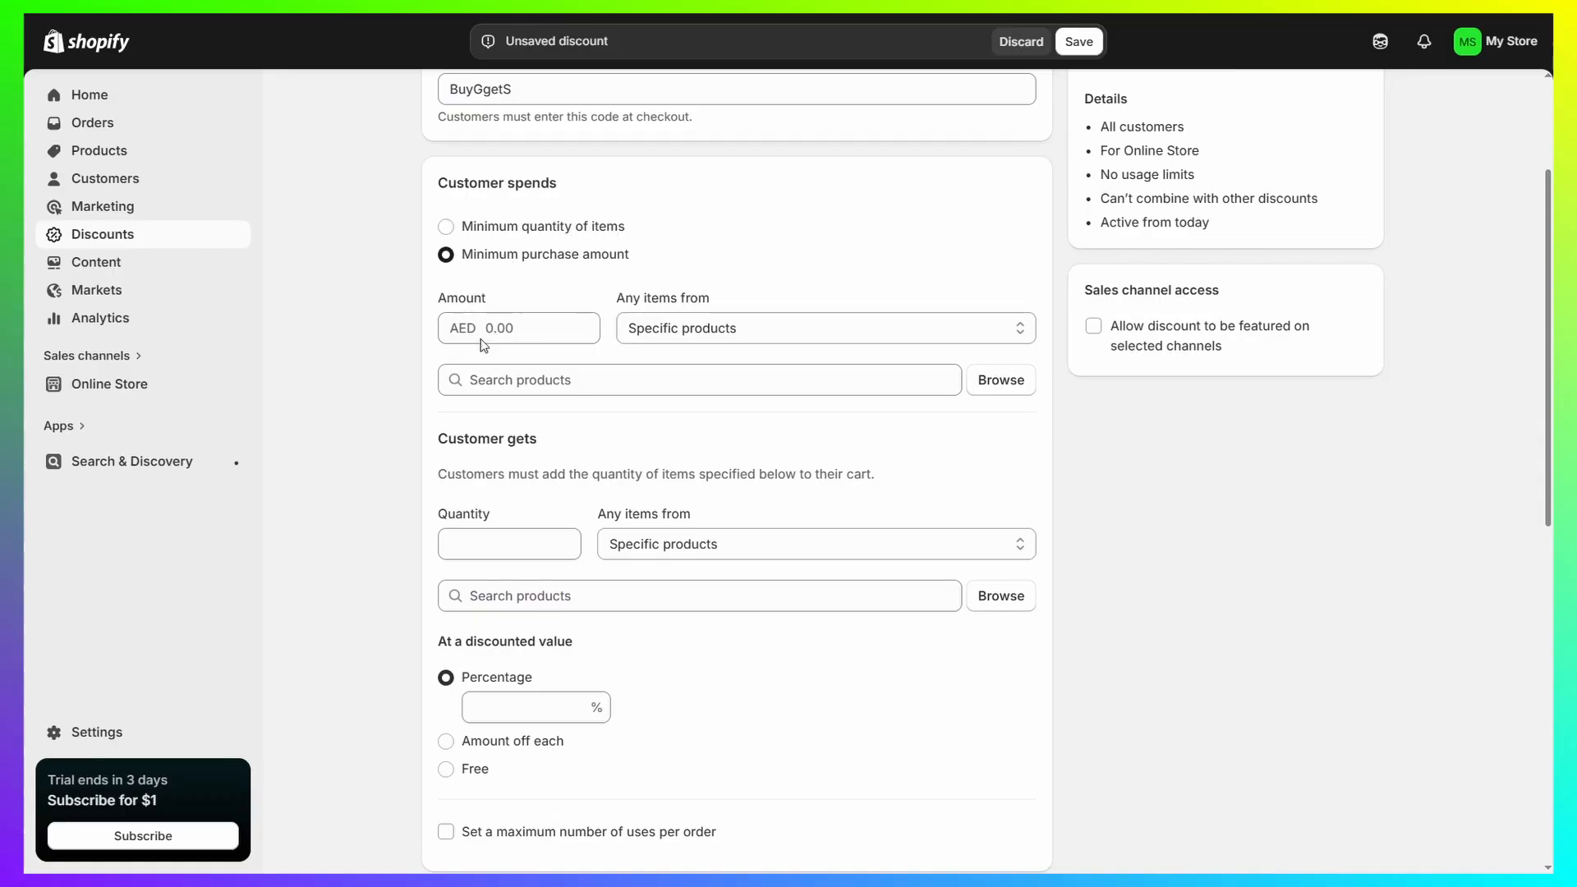
pyautogui.click(503, 227)
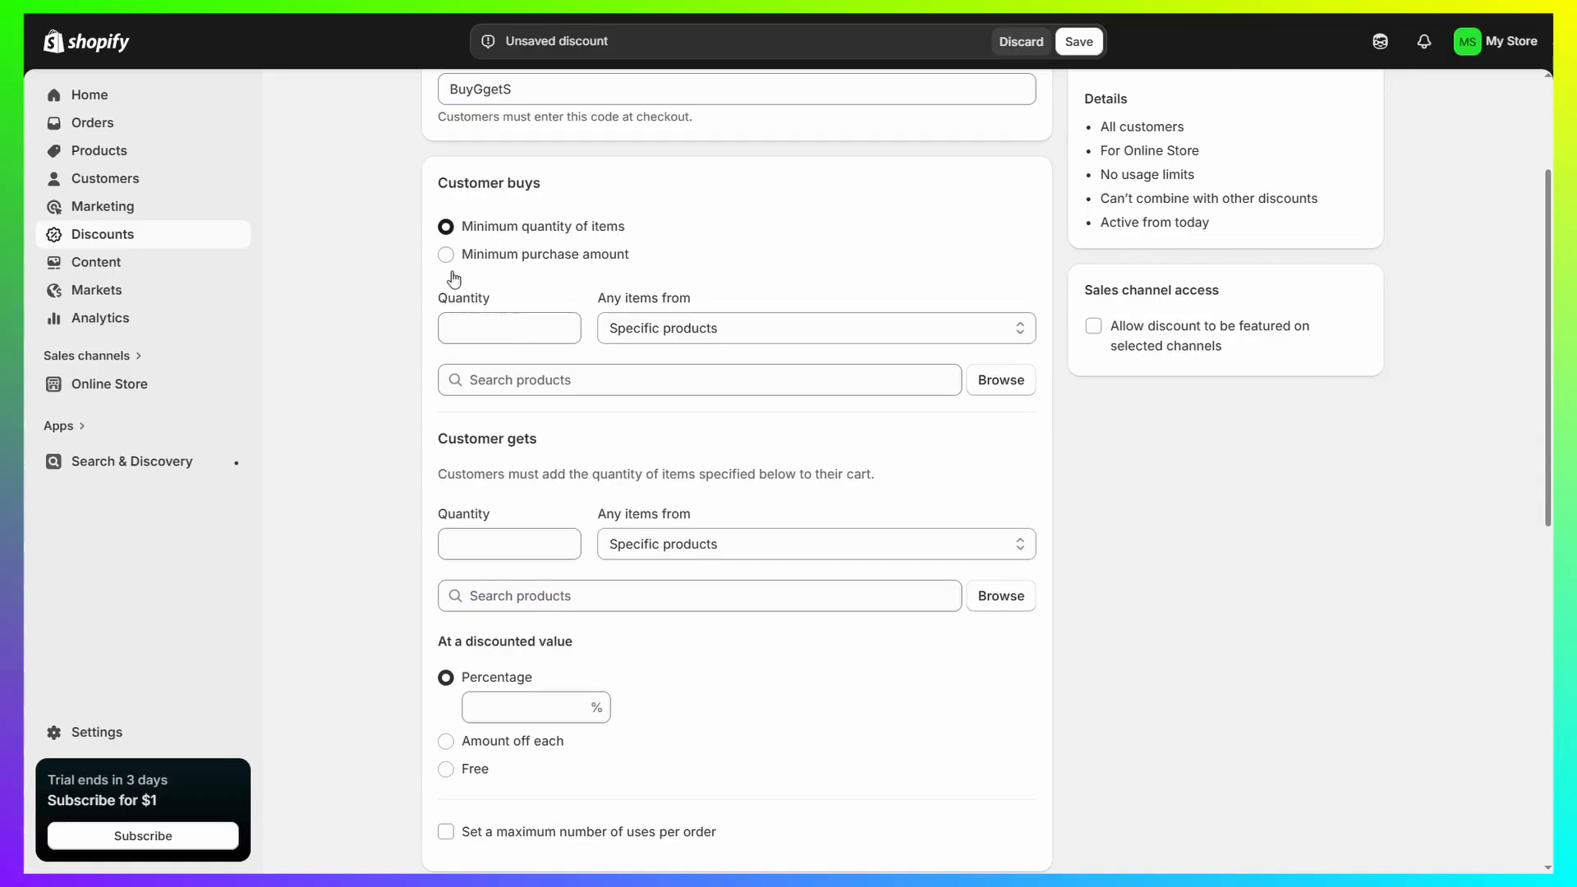
# Require the customer to buy a quantity of 3 from the specific product Golden Bracelet.
pyautogui.click(535, 335)
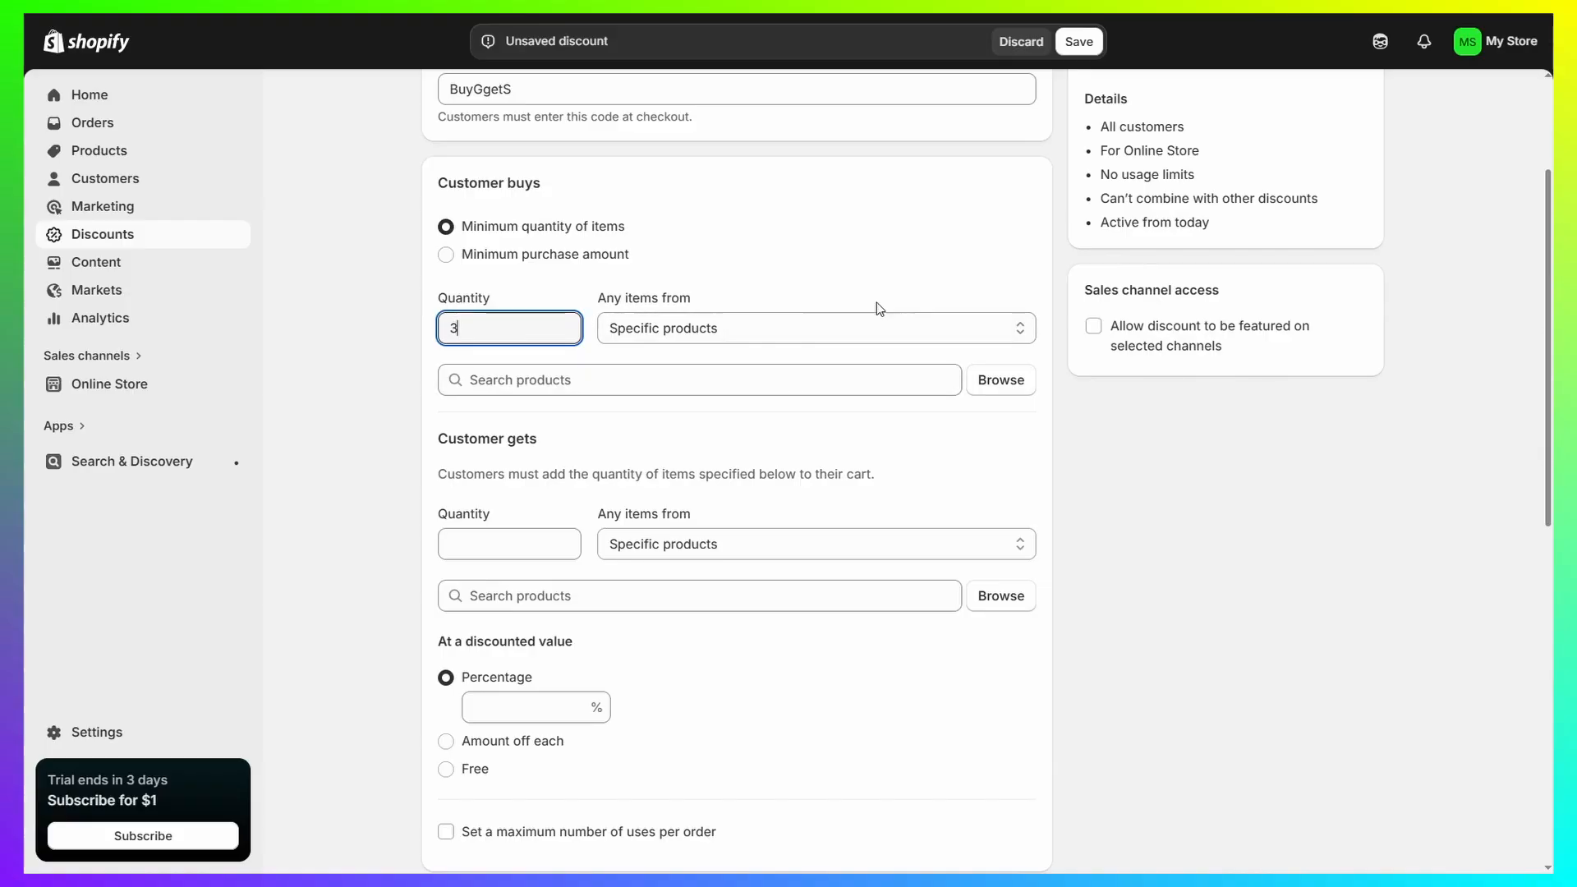
pyautogui.click(1002, 382)
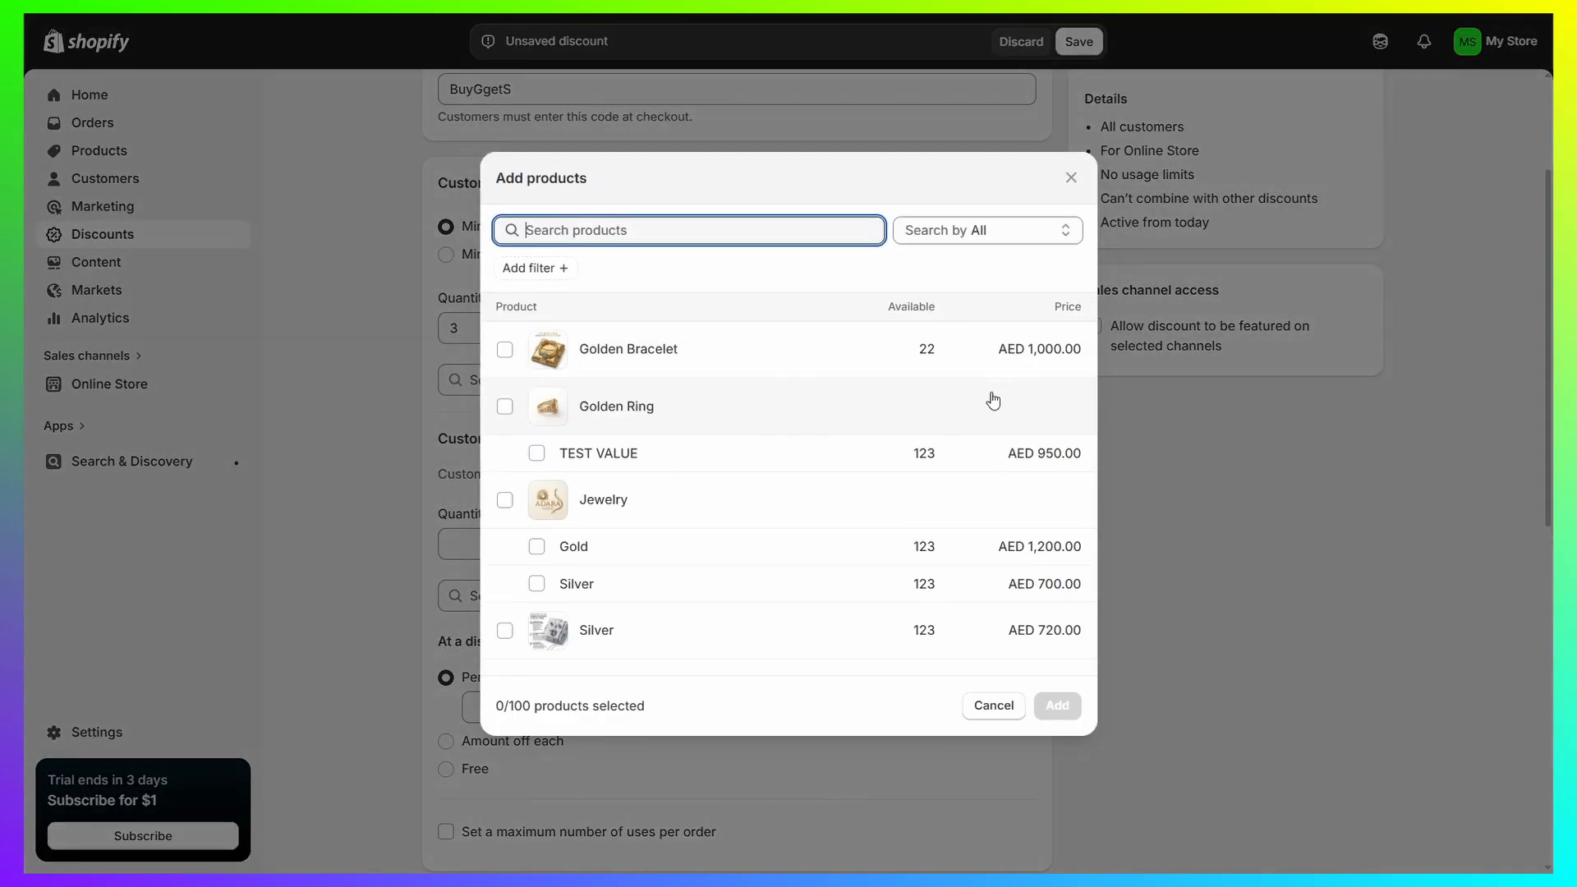
pyautogui.click(505, 351)
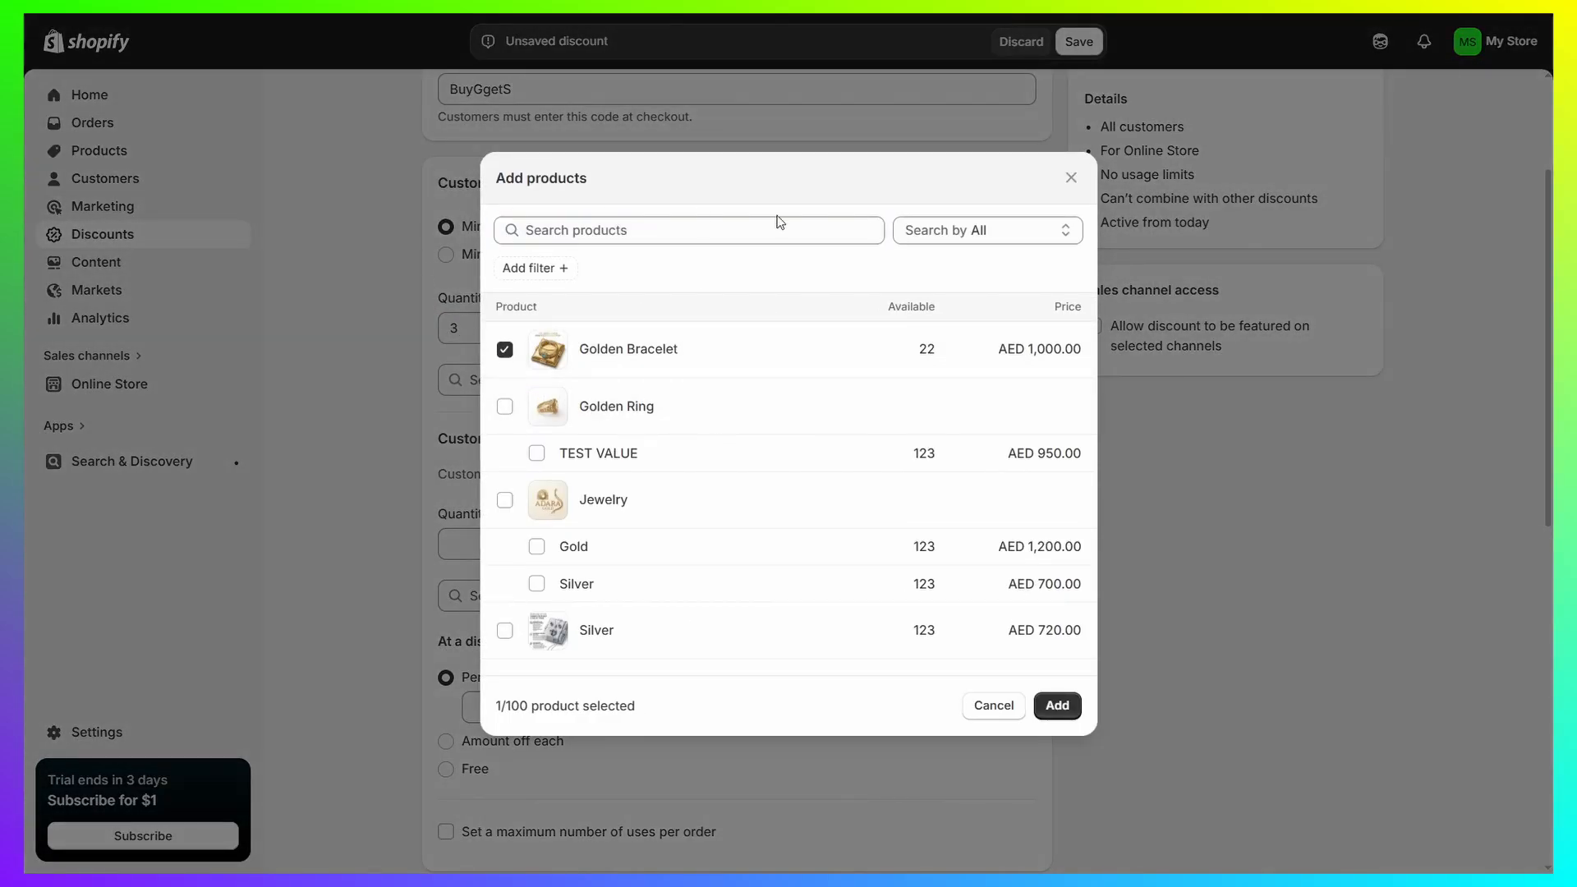
pyautogui.click(1061, 708)
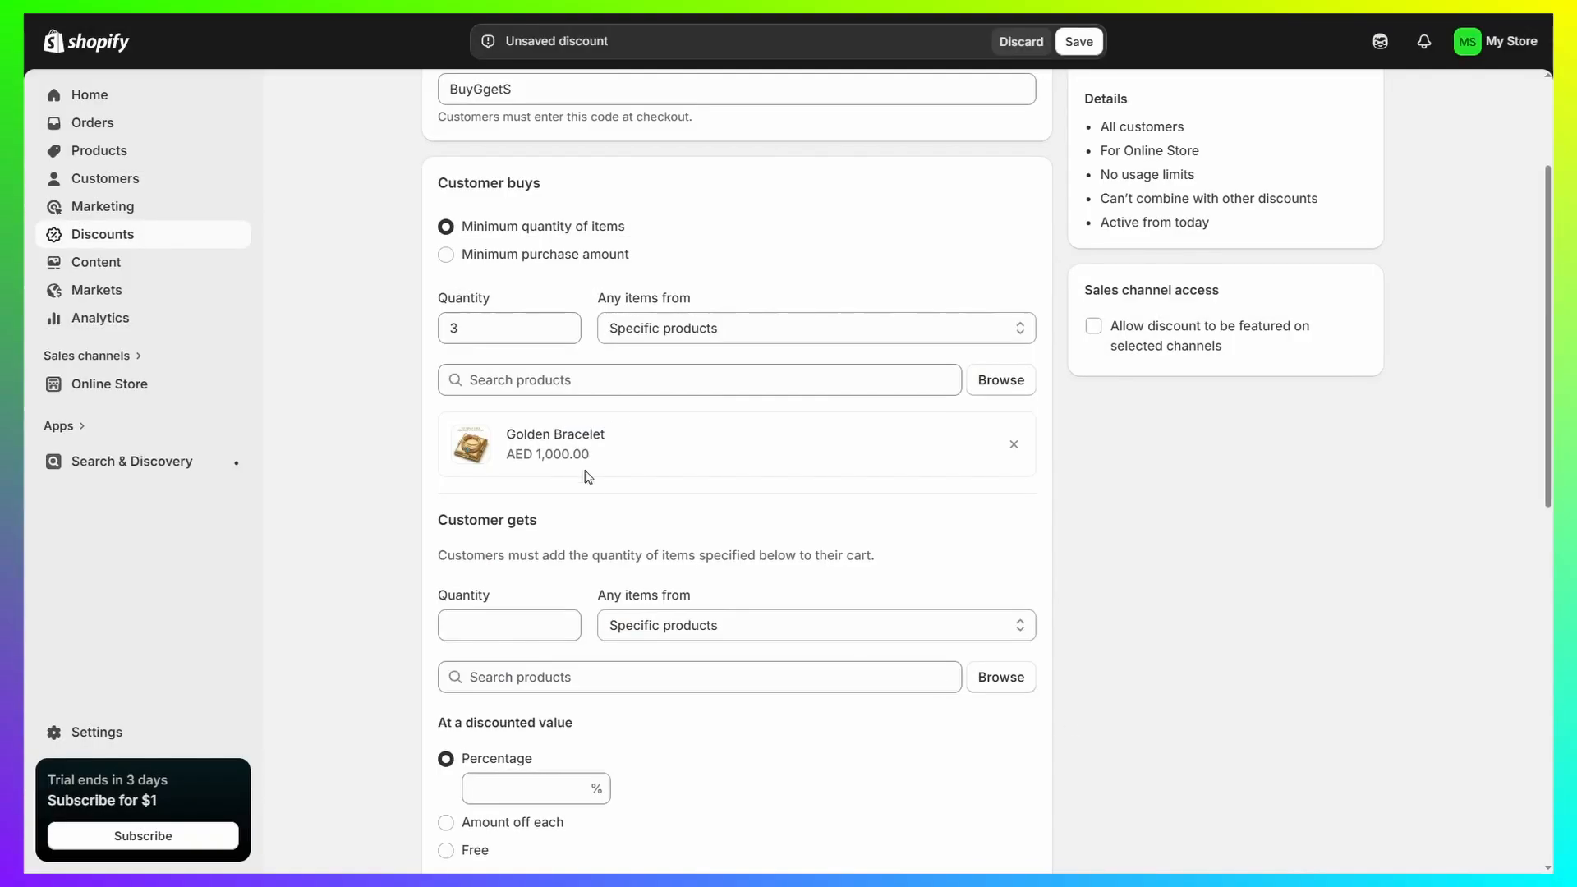
# Set what the customer gets to a quantity of 1 of the standalone Silver product.
pyautogui.scroll(-3, 587, 475)
pyautogui.click(526, 429)
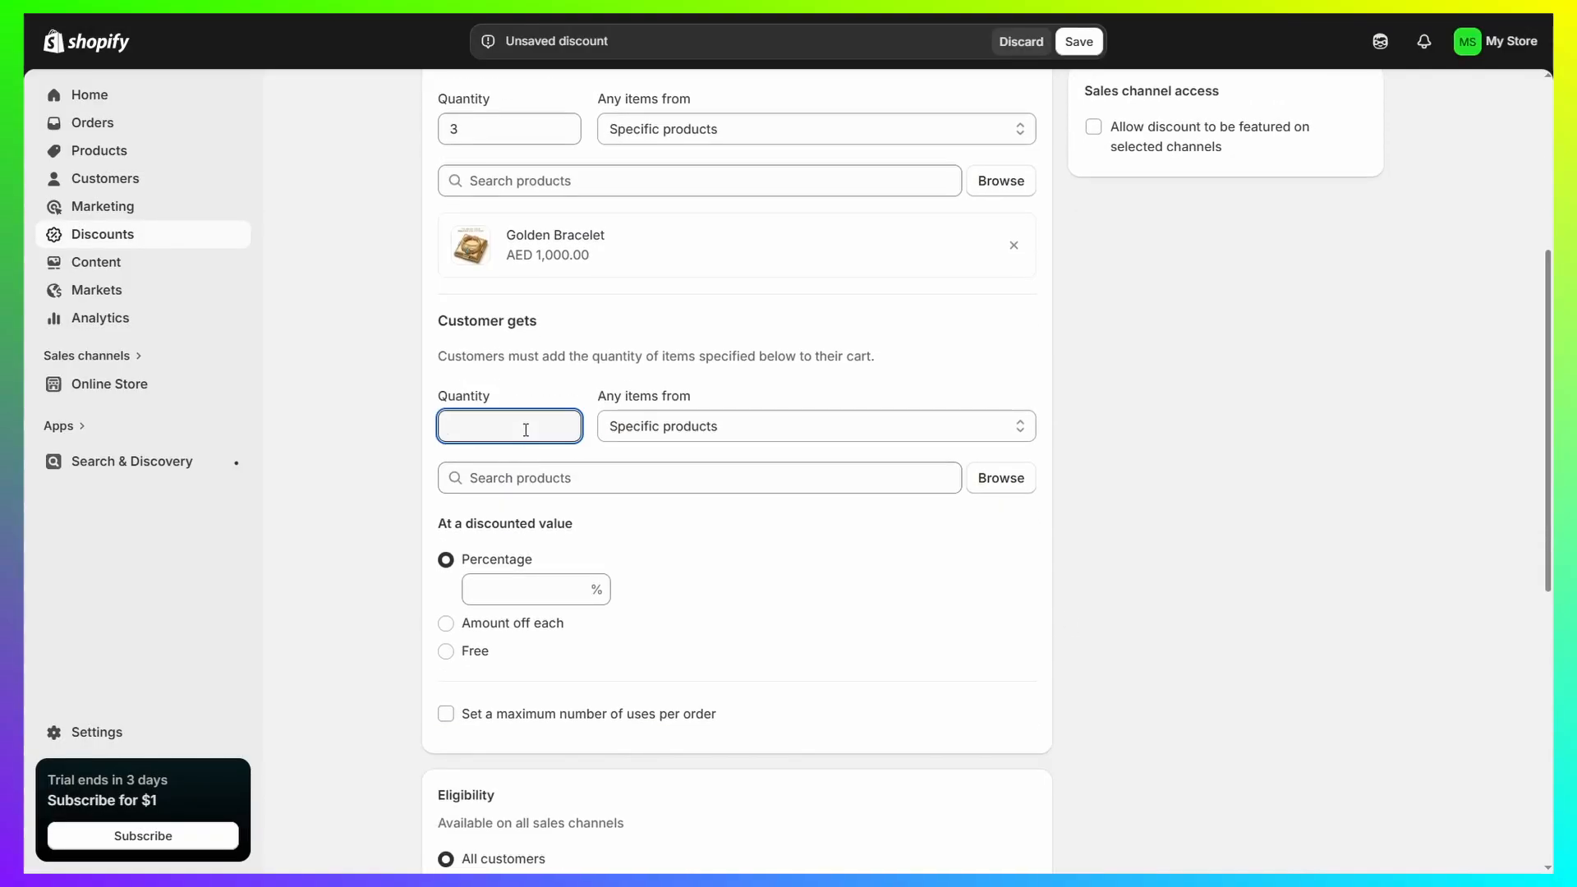
pyautogui.click(1002, 477)
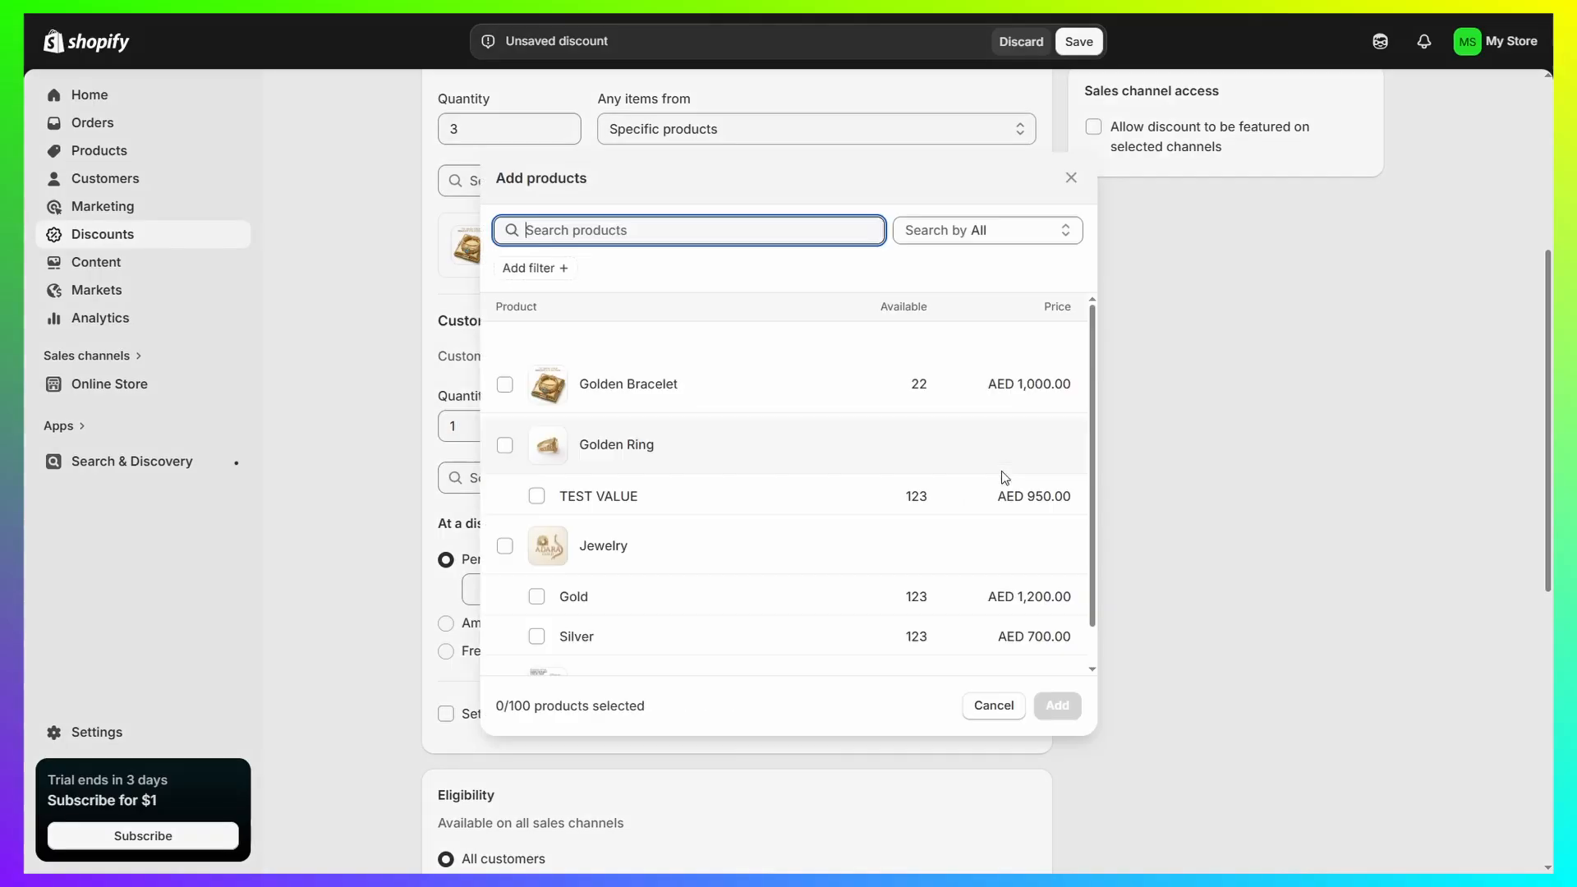
pyautogui.click(505, 631)
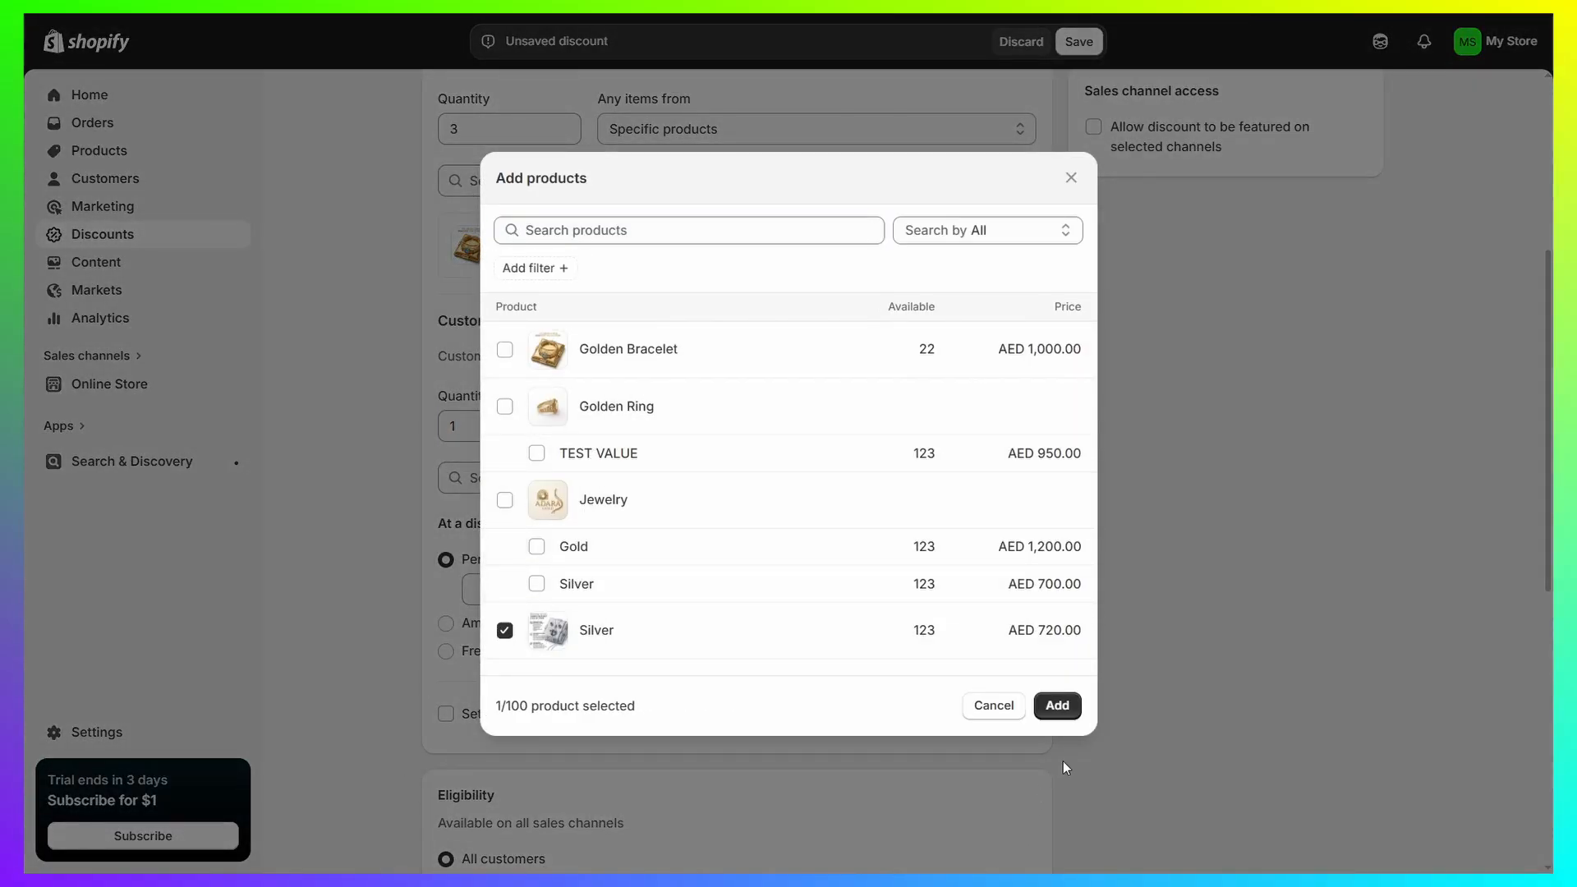
pyautogui.click(1058, 705)
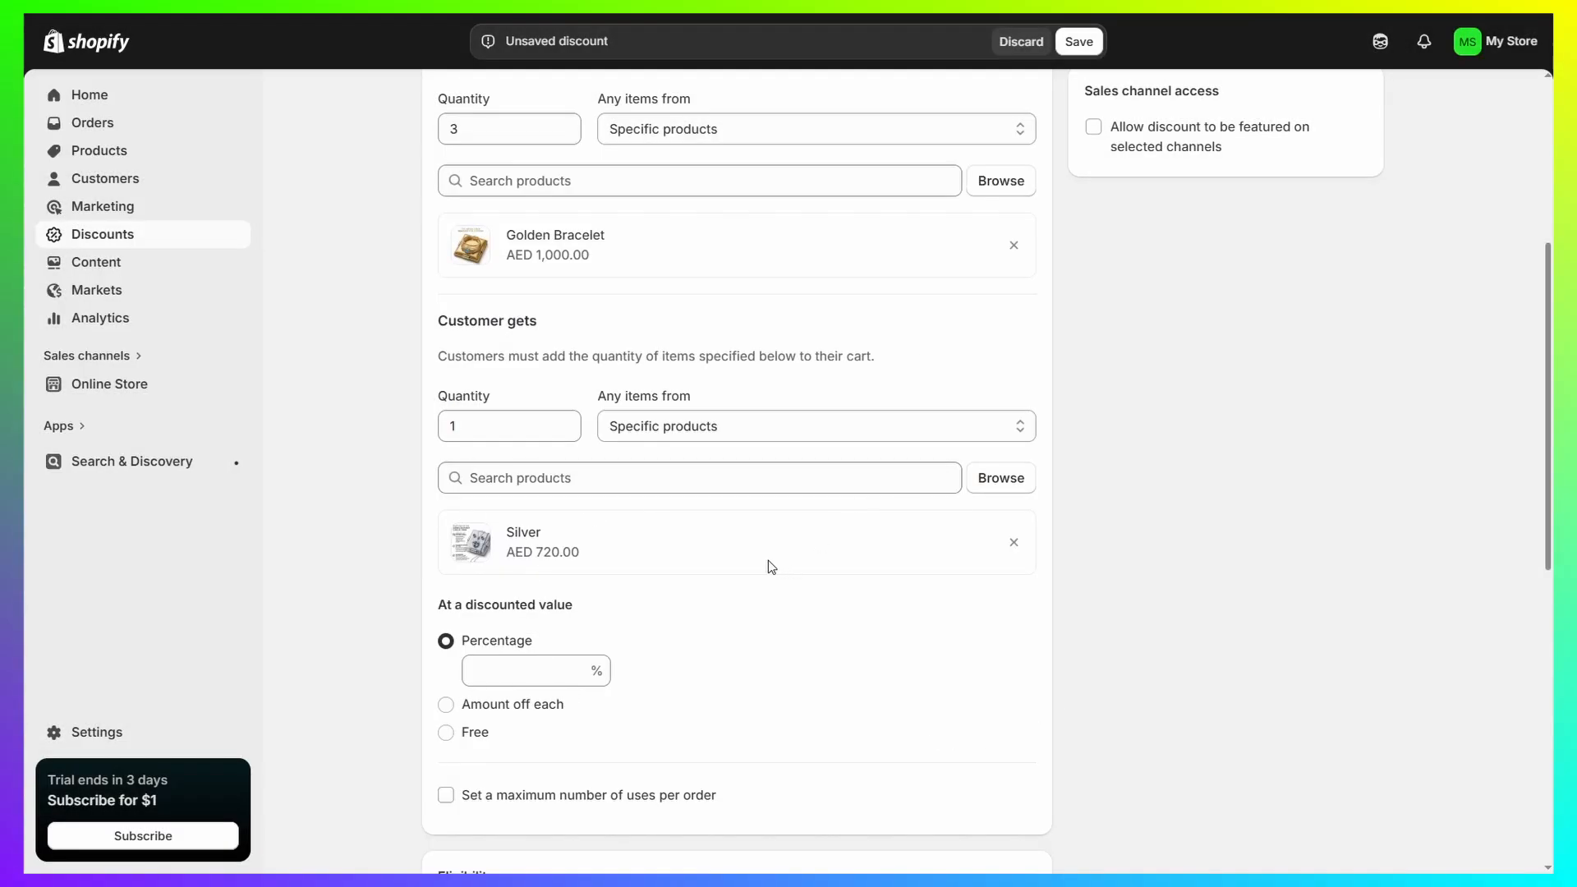
# Set the discounted value of the item the customer gets to Free.
pyautogui.scroll(-3, 771, 567)
pyautogui.click(444, 534)
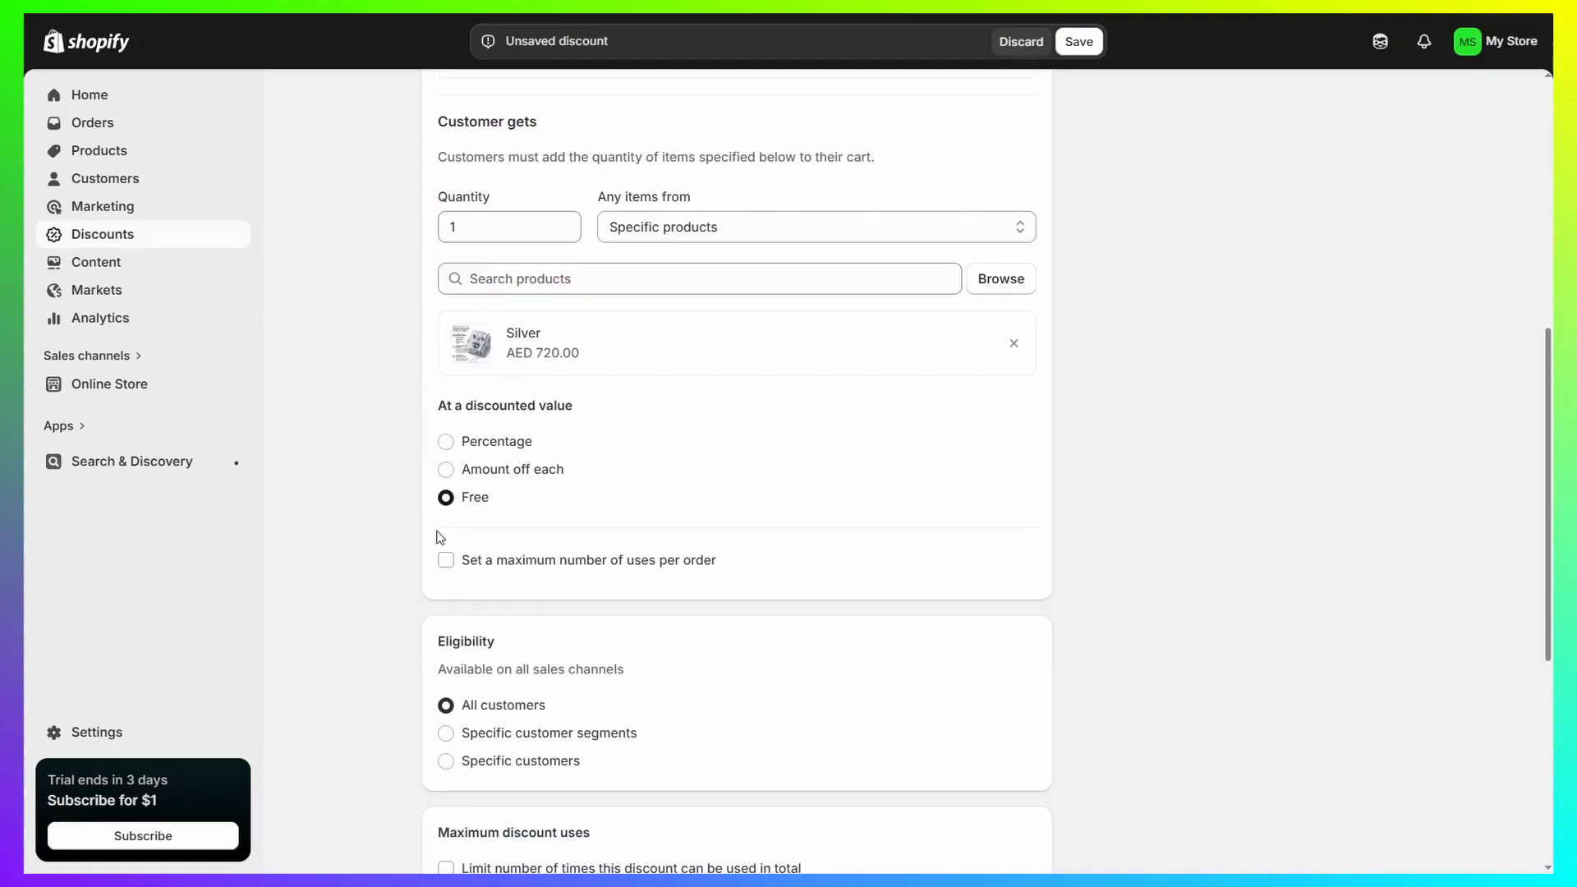
pyautogui.click(446, 444)
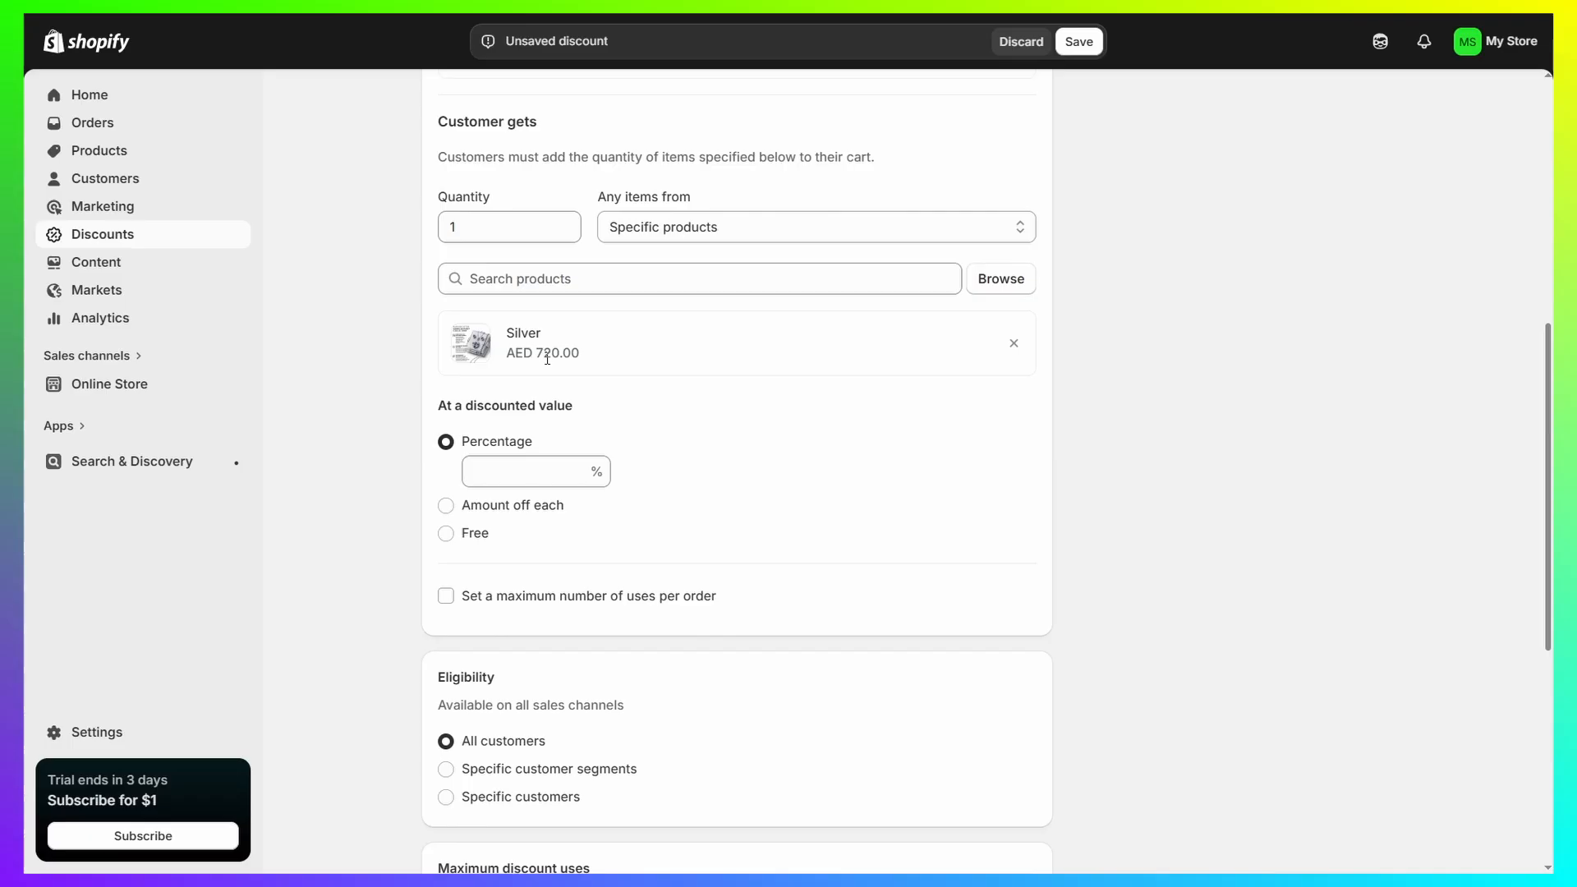
pyautogui.click(446, 535)
# Try a quantity of 6 for the items the customer buys, and set it back to 3.
pyautogui.scroll(3, 287, 305)
pyautogui.scroll(1, 541, 274)
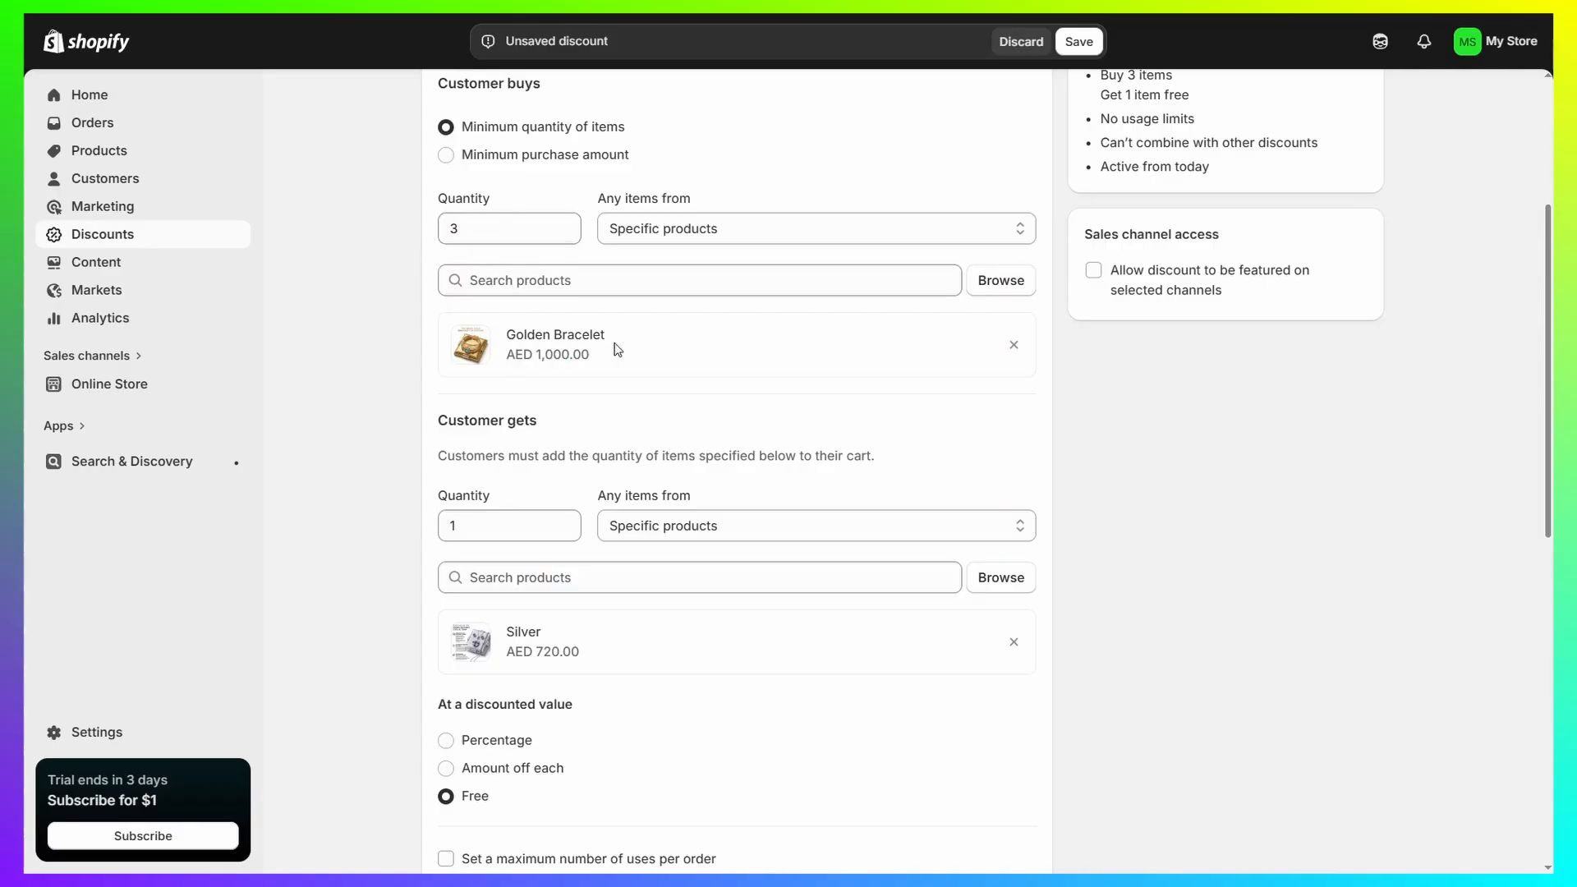
pyautogui.scroll(-2, 520, 543)
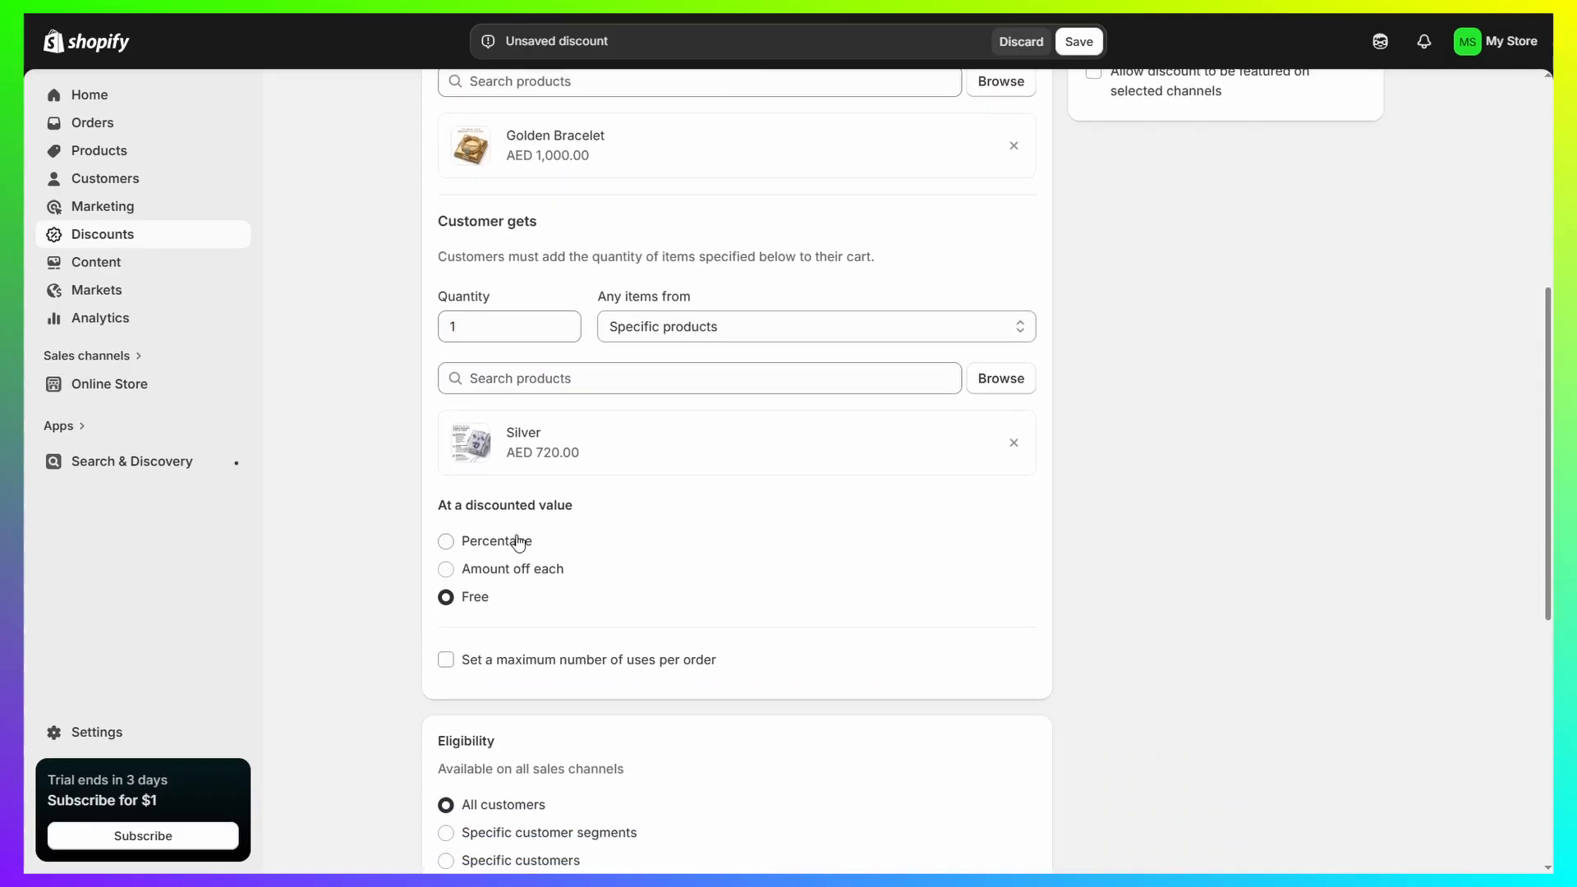
pyautogui.click(603, 442)
pyautogui.scroll(5, 904, 608)
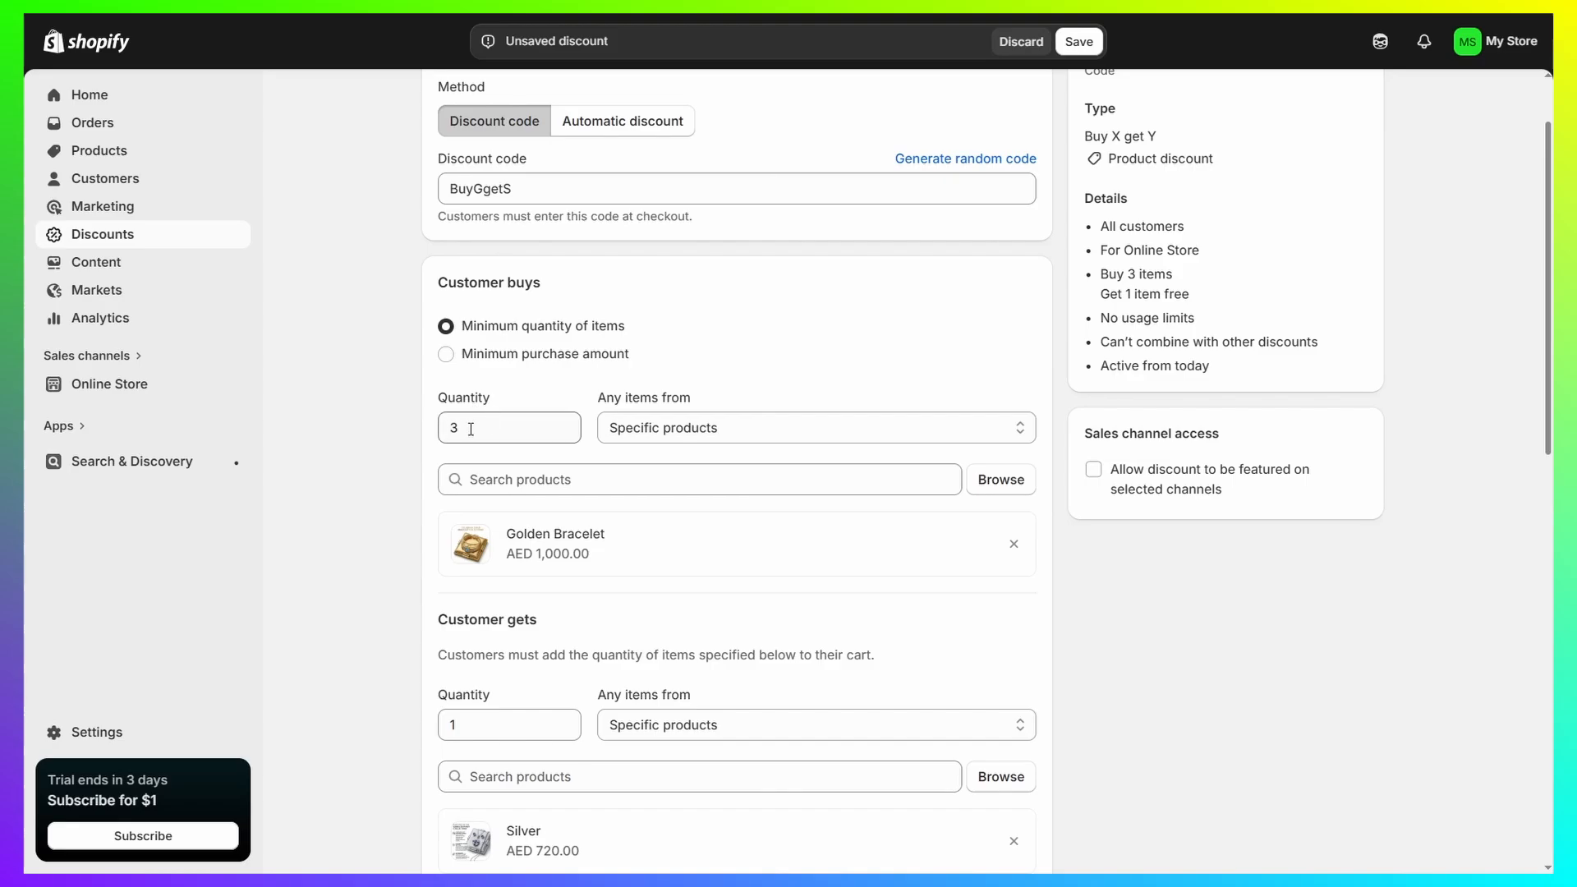
pyautogui.moveTo(473, 427); pyautogui.dragTo(383, 427)
pyautogui.write('6')
pyautogui.scroll(-3, 313, 395)
pyautogui.moveTo(472, 526); pyautogui.dragTo(411, 523)
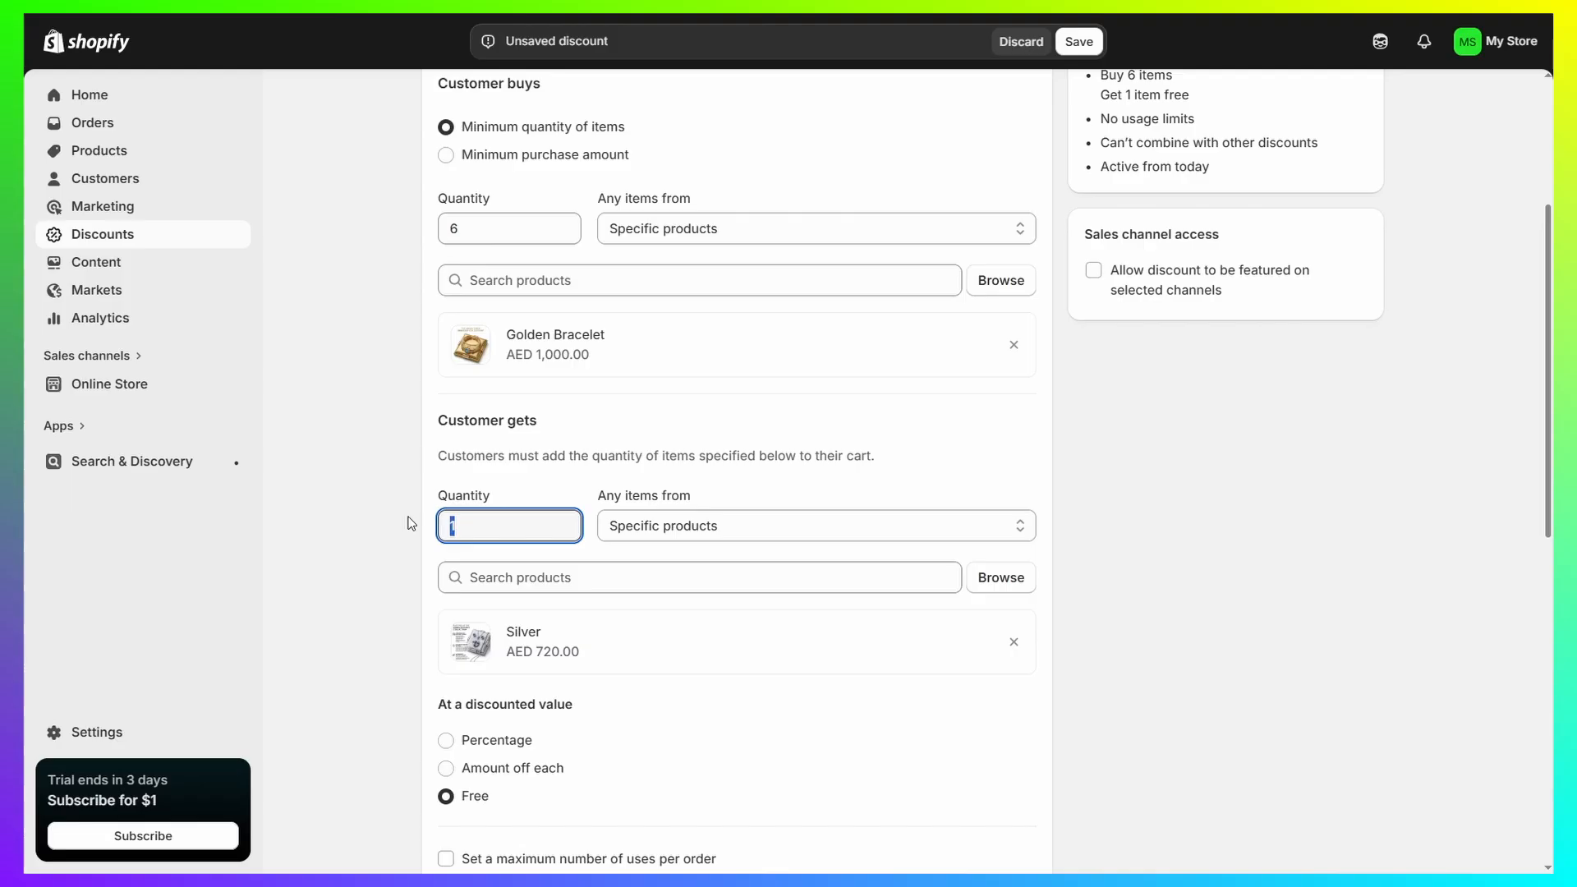
pyautogui.click(520, 237)
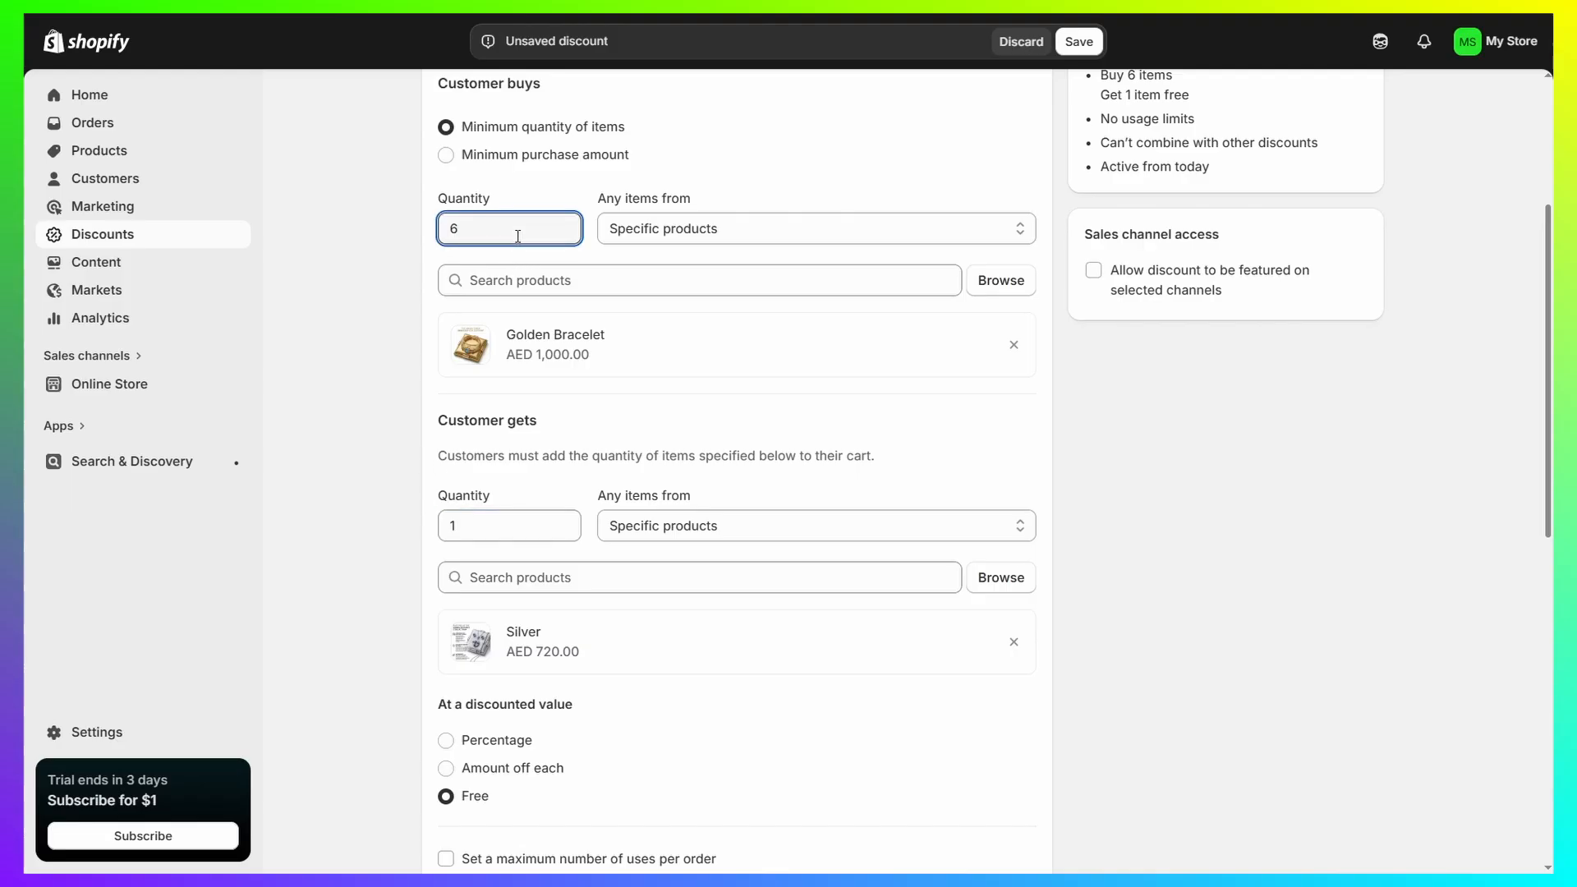
pyautogui.press('BackSpace')
pyautogui.write('3')
pyautogui.click(376, 297)
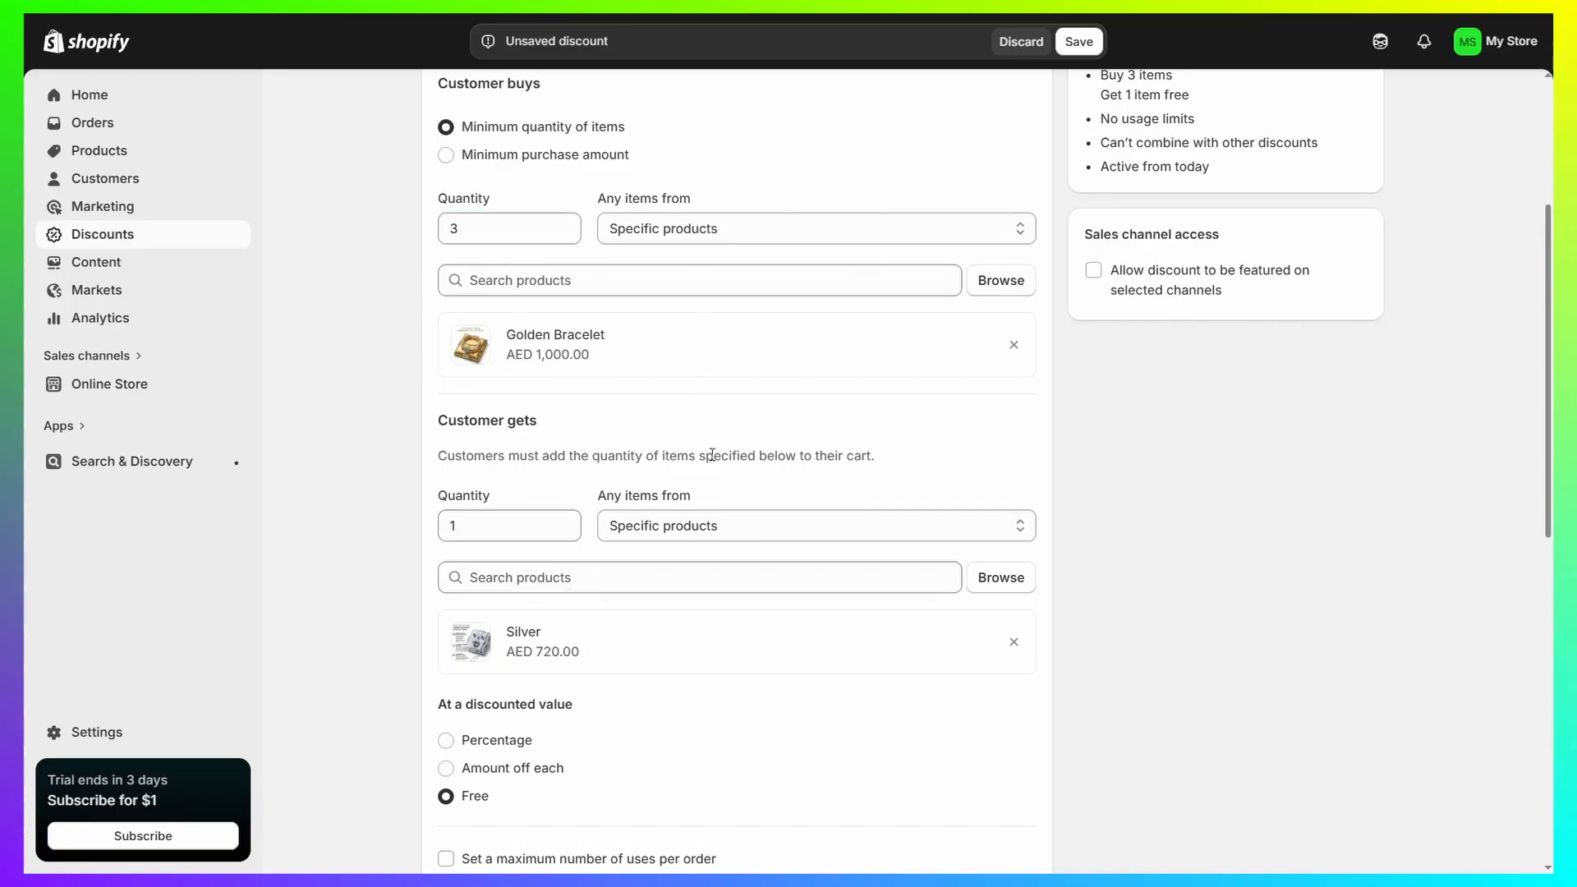
# Limit the discount to a maximum of 1 use per order.
pyautogui.scroll(-4, 555, 618)
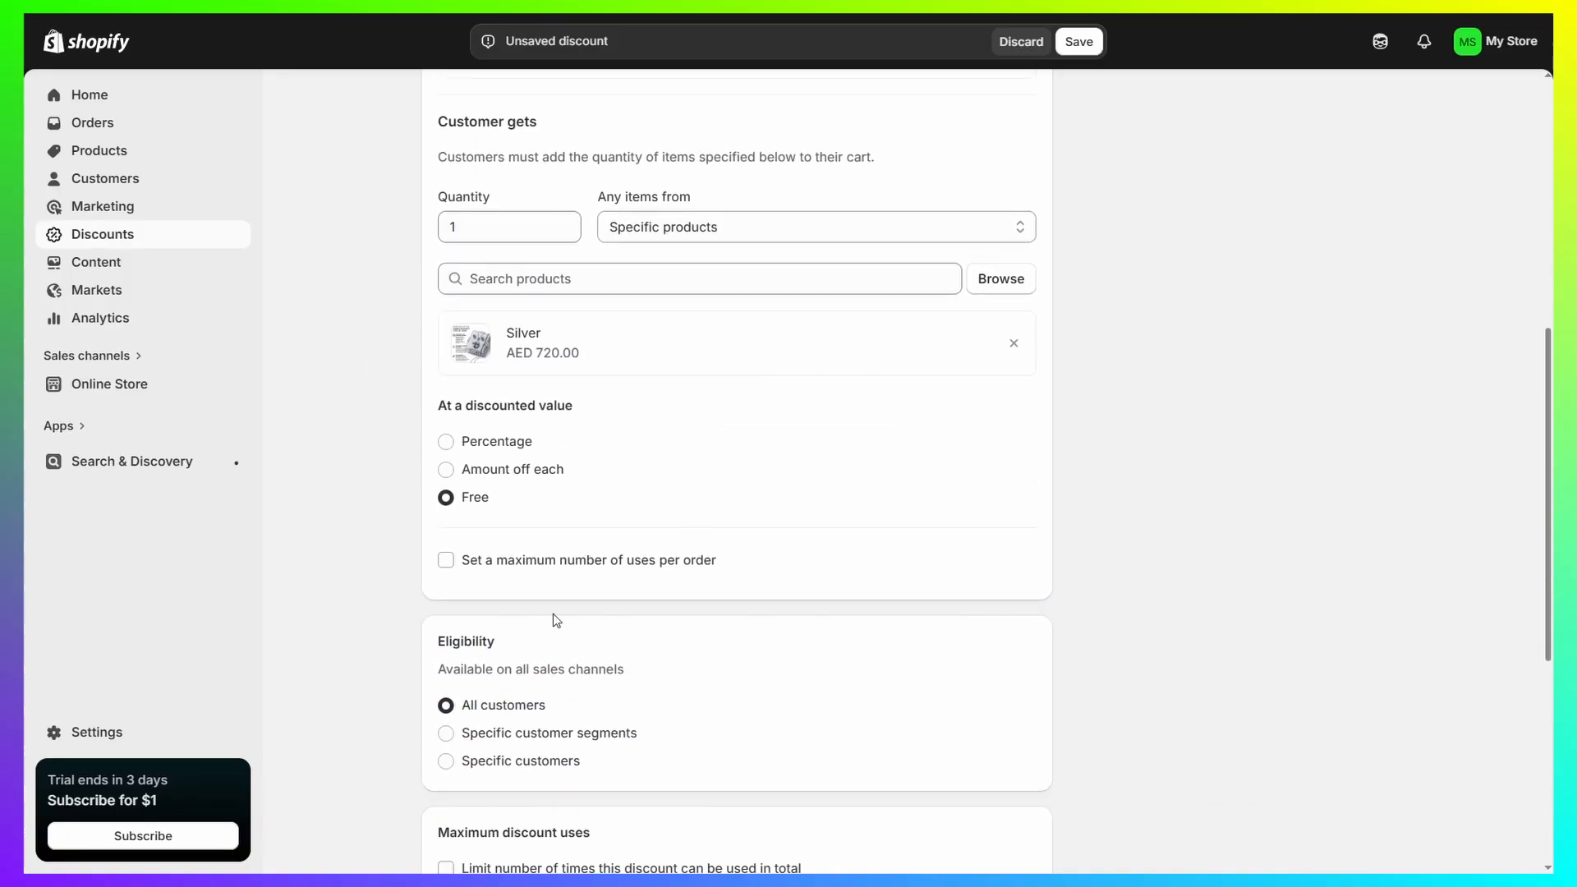
pyautogui.click(542, 564)
pyautogui.click(495, 608)
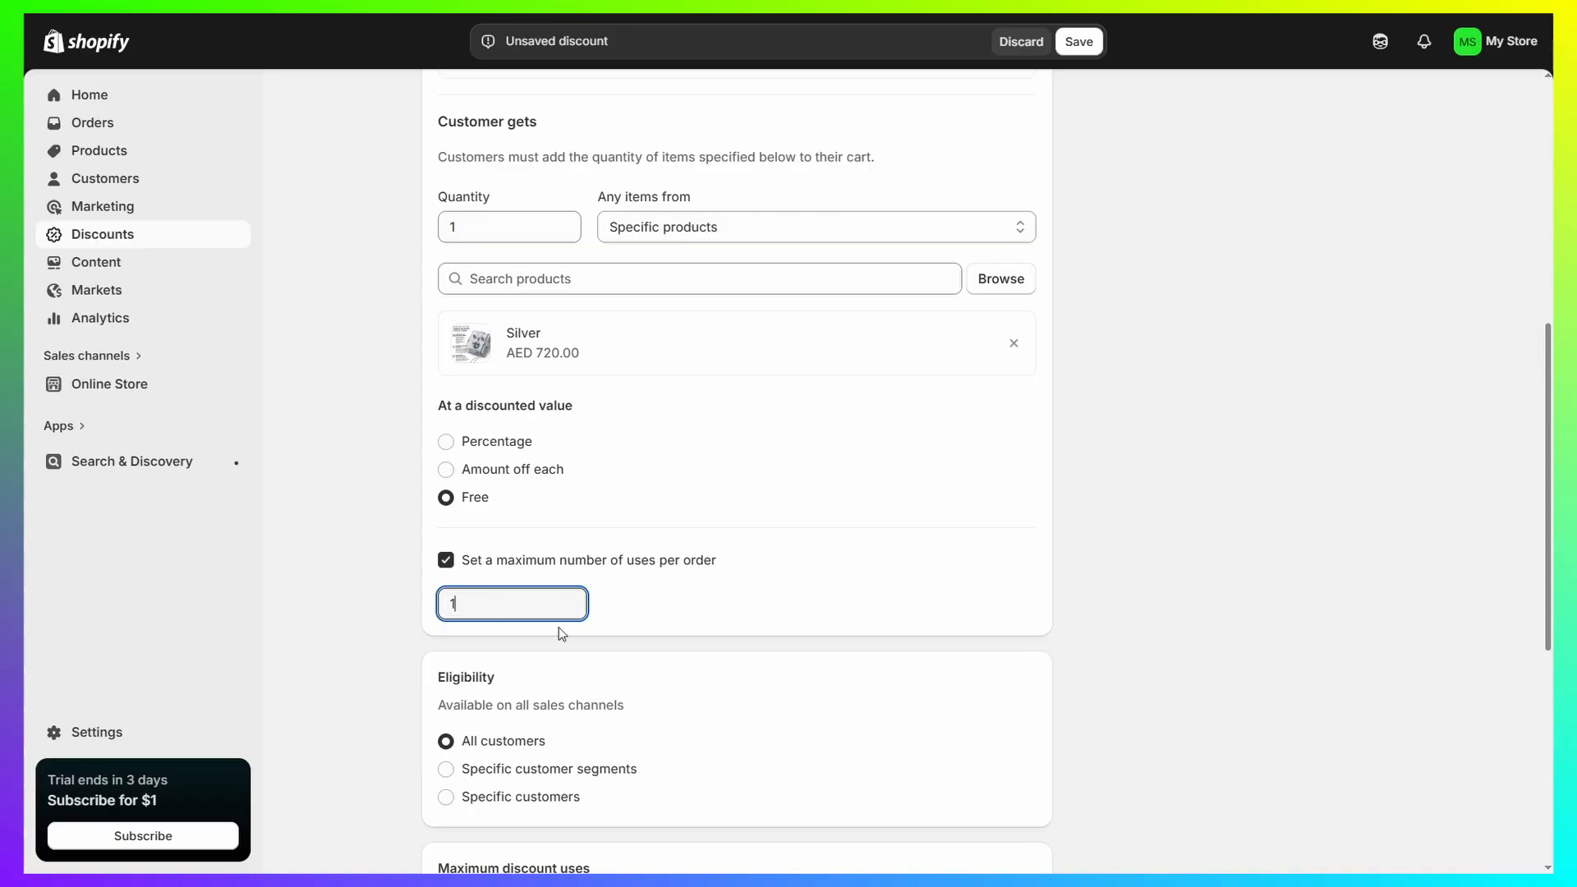
pyautogui.click(798, 608)
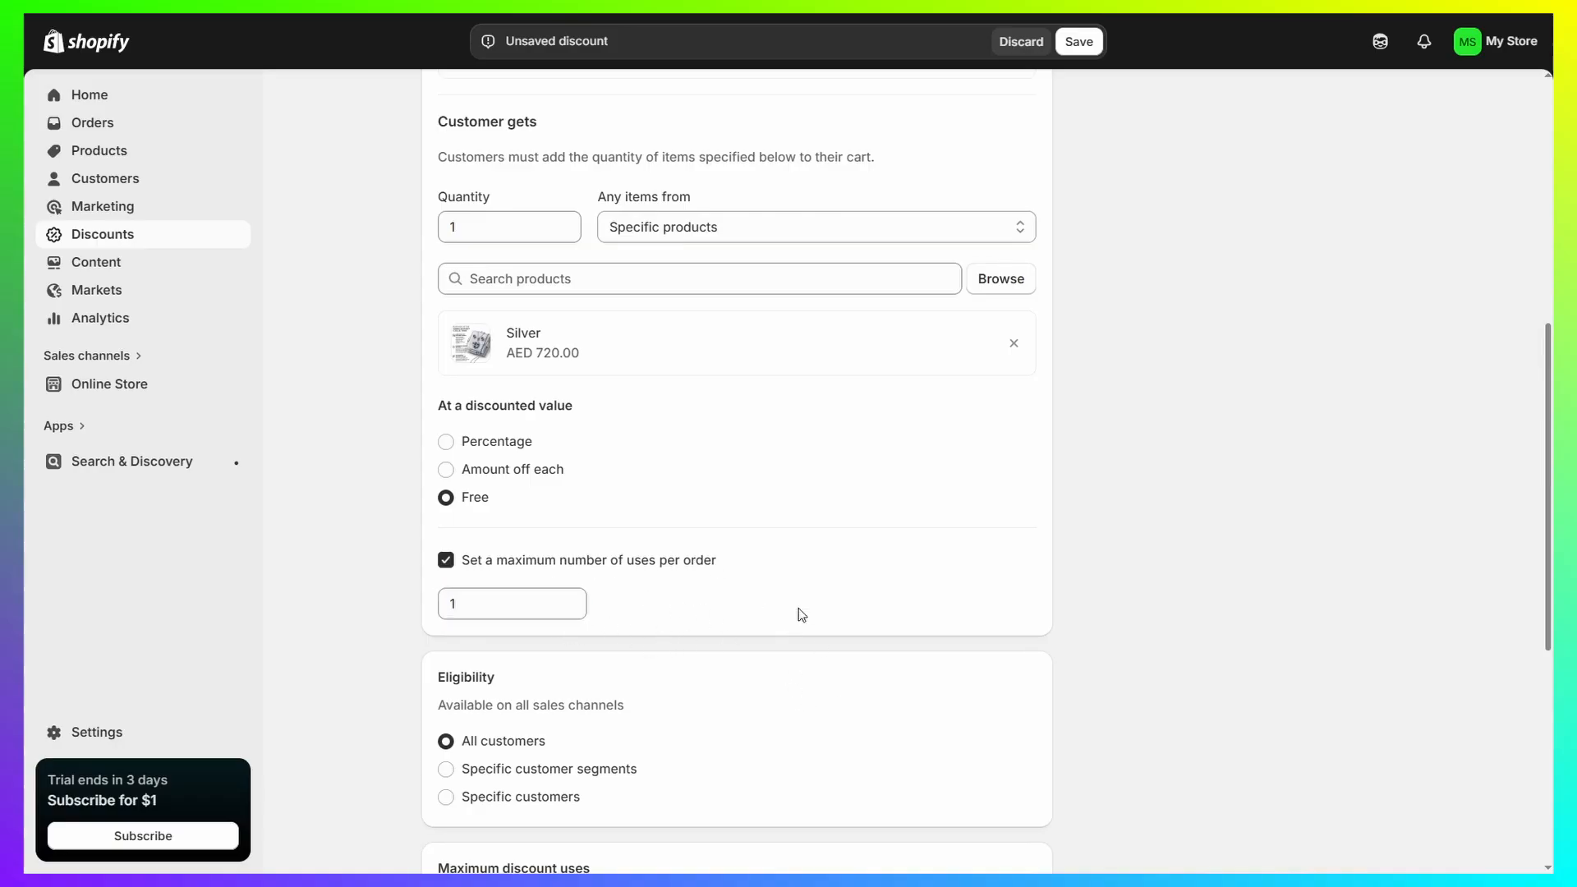
# Review the eligibility, maximum discount uses, combinations and active dates settings of the discount.
pyautogui.scroll(-3, 797, 609)
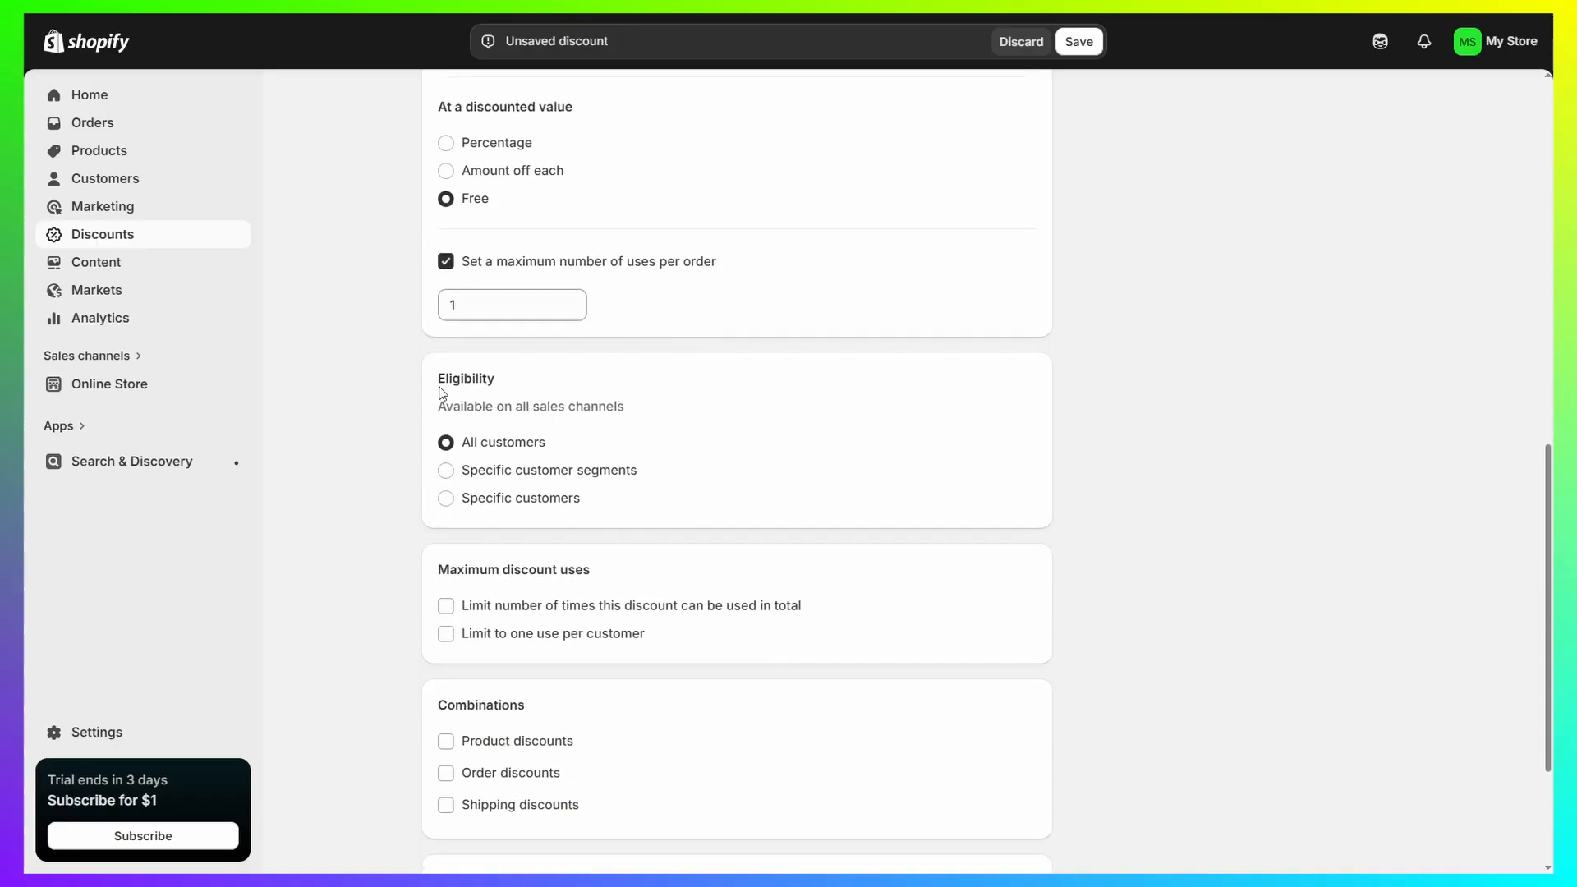
pyautogui.moveTo(441, 393); pyautogui.dragTo(535, 380)
pyautogui.click(675, 430)
pyautogui.scroll(-2, 753, 458)
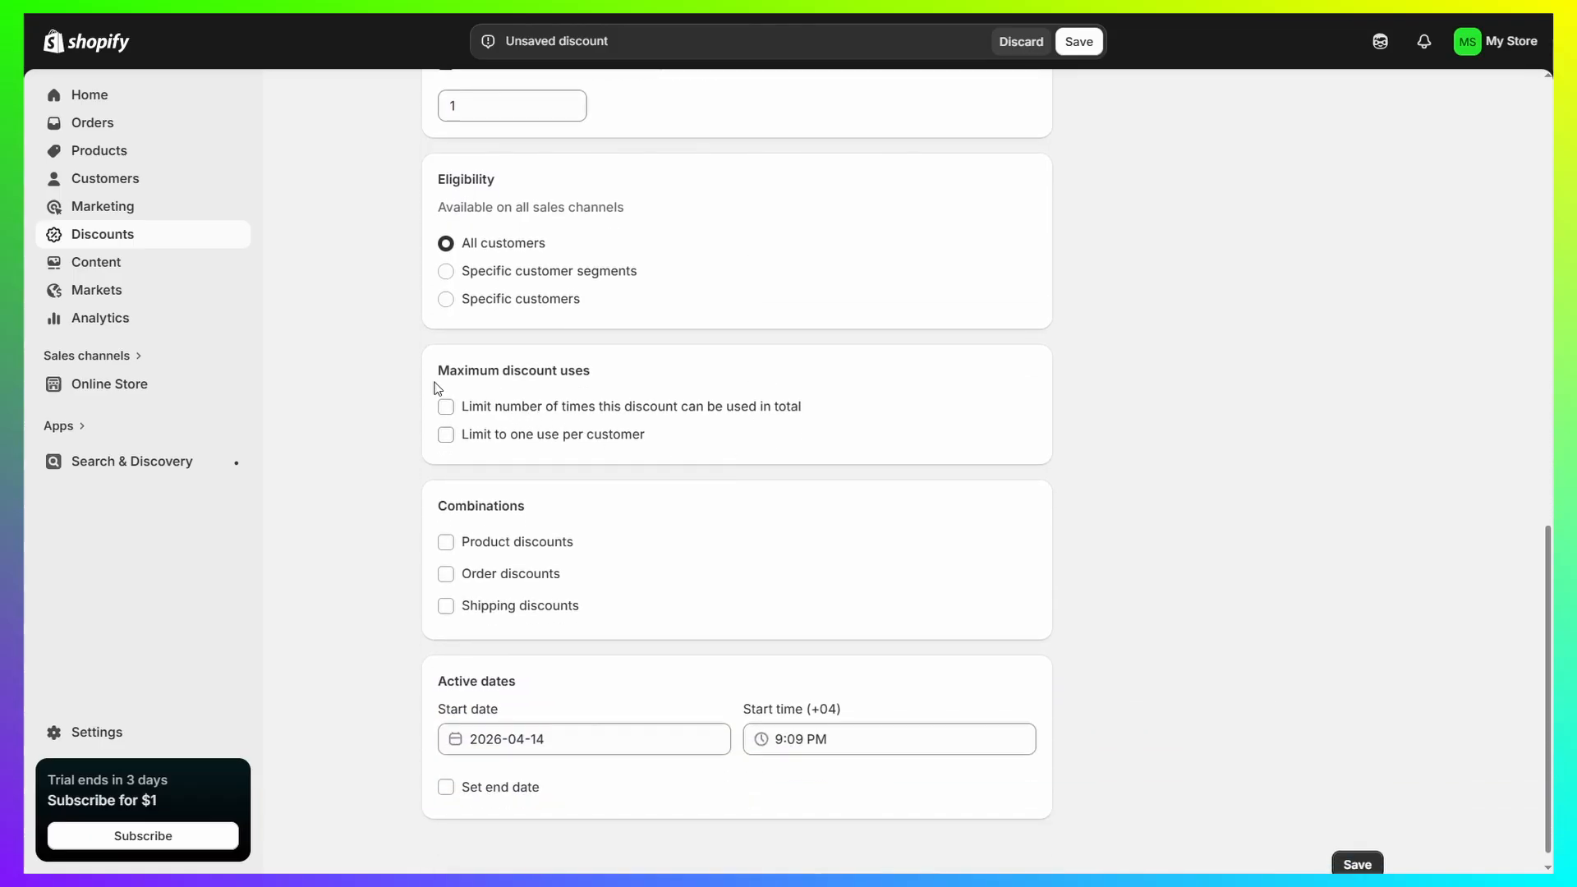
pyautogui.moveTo(438, 388); pyautogui.dragTo(604, 368)
pyautogui.click(645, 369)
pyautogui.scroll(-1, 517, 566)
# Save the BuyGgetS discount.
pyautogui.scroll(15, 1317, 782)
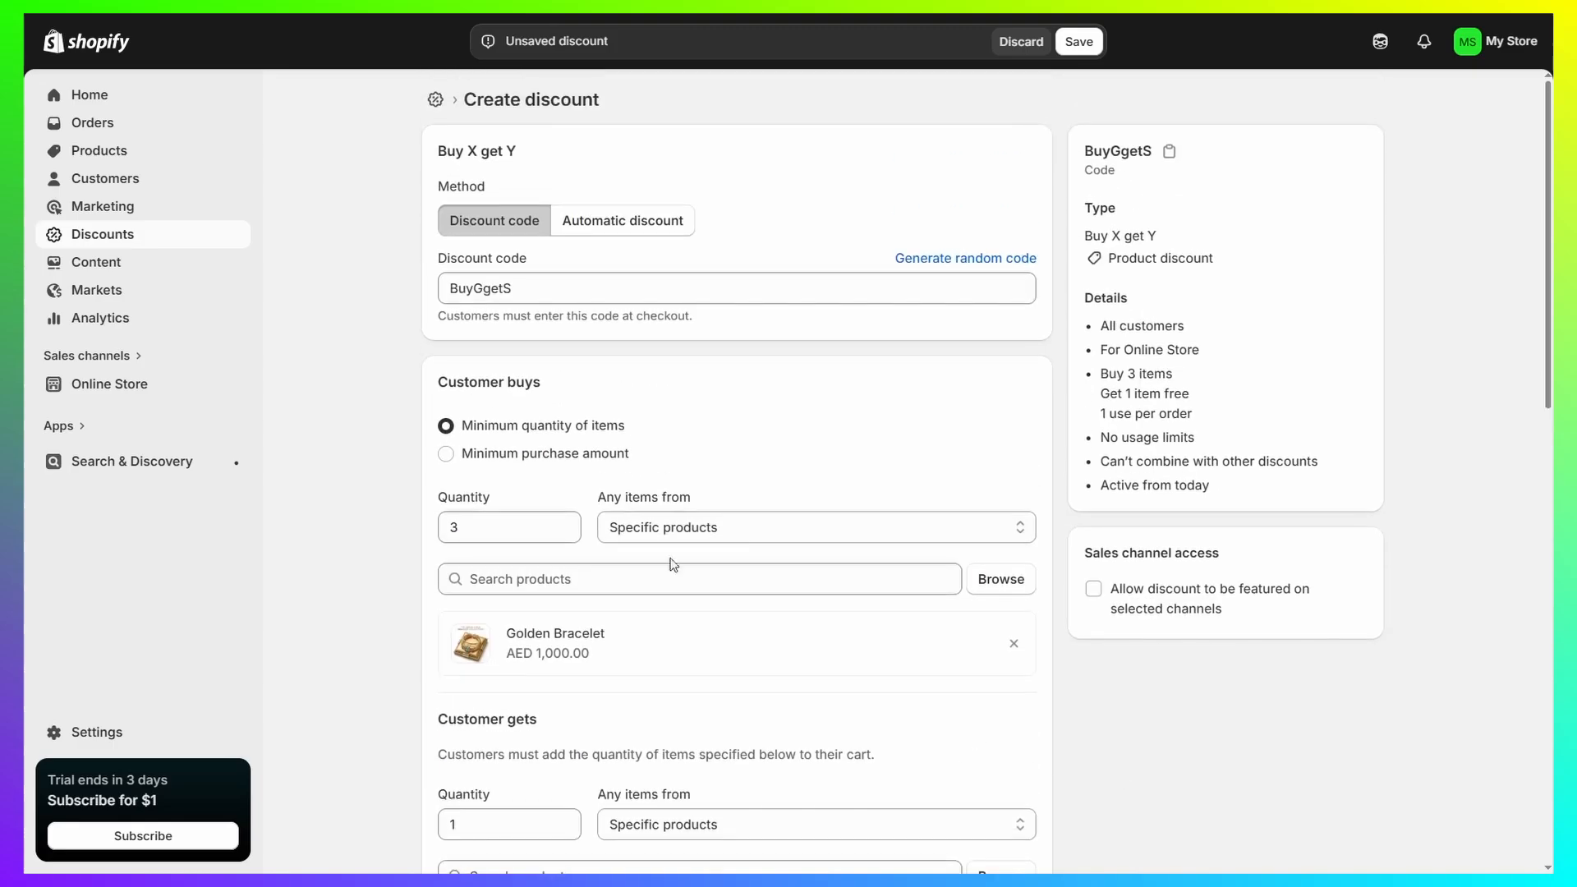
pyautogui.click(1079, 41)
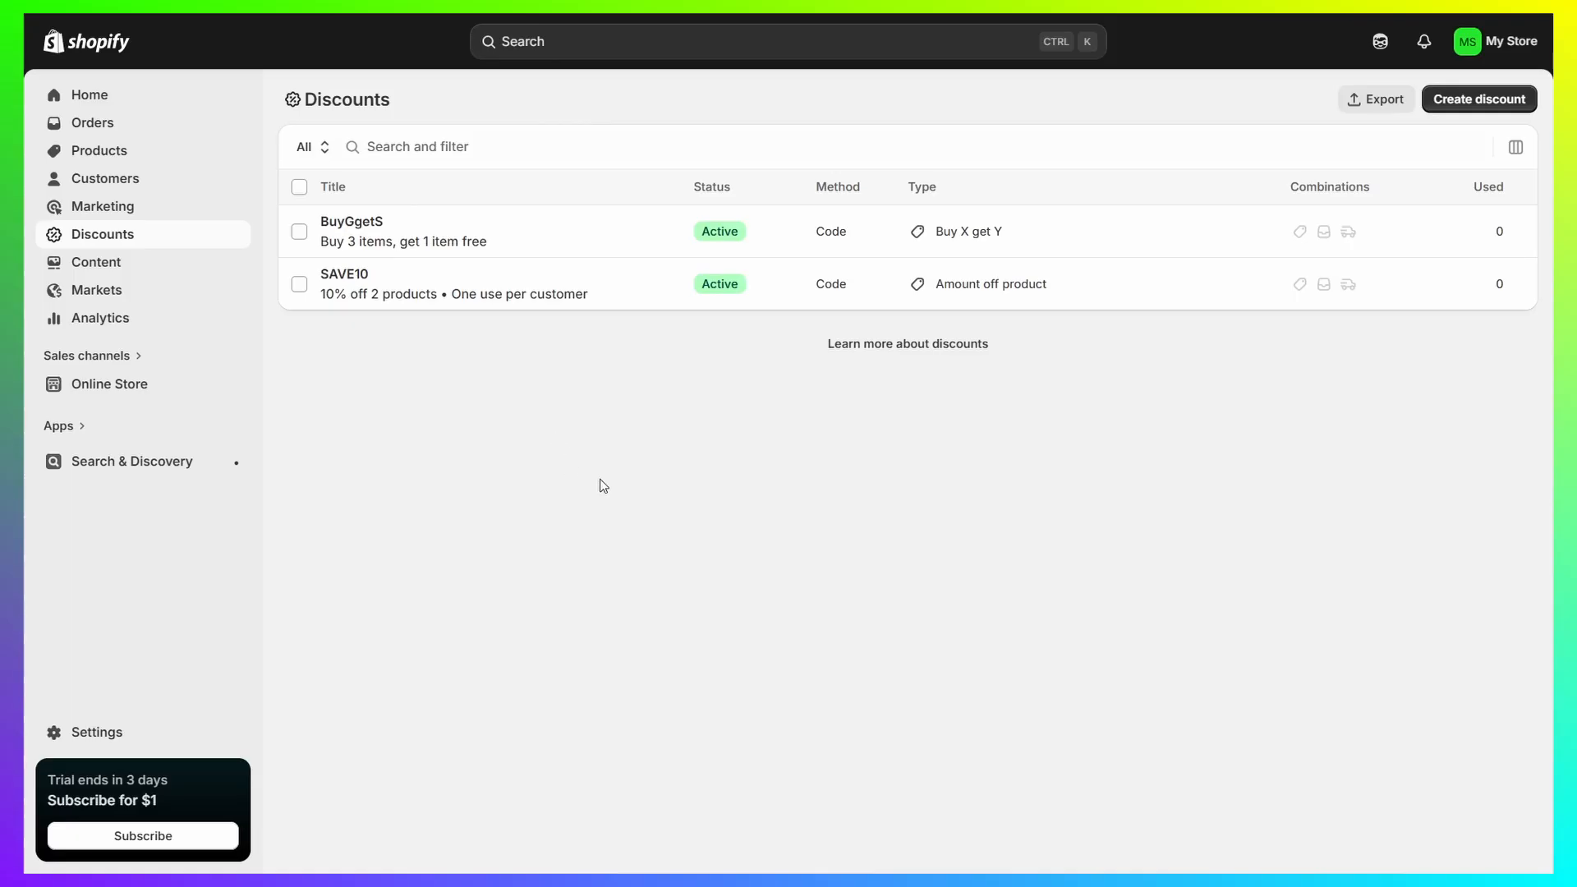
# Check the status of the BuyGgetS discount and the sales channels it is active on.
pyautogui.moveTo(692, 187); pyautogui.dragTo(752, 190)
pyautogui.click(744, 236)
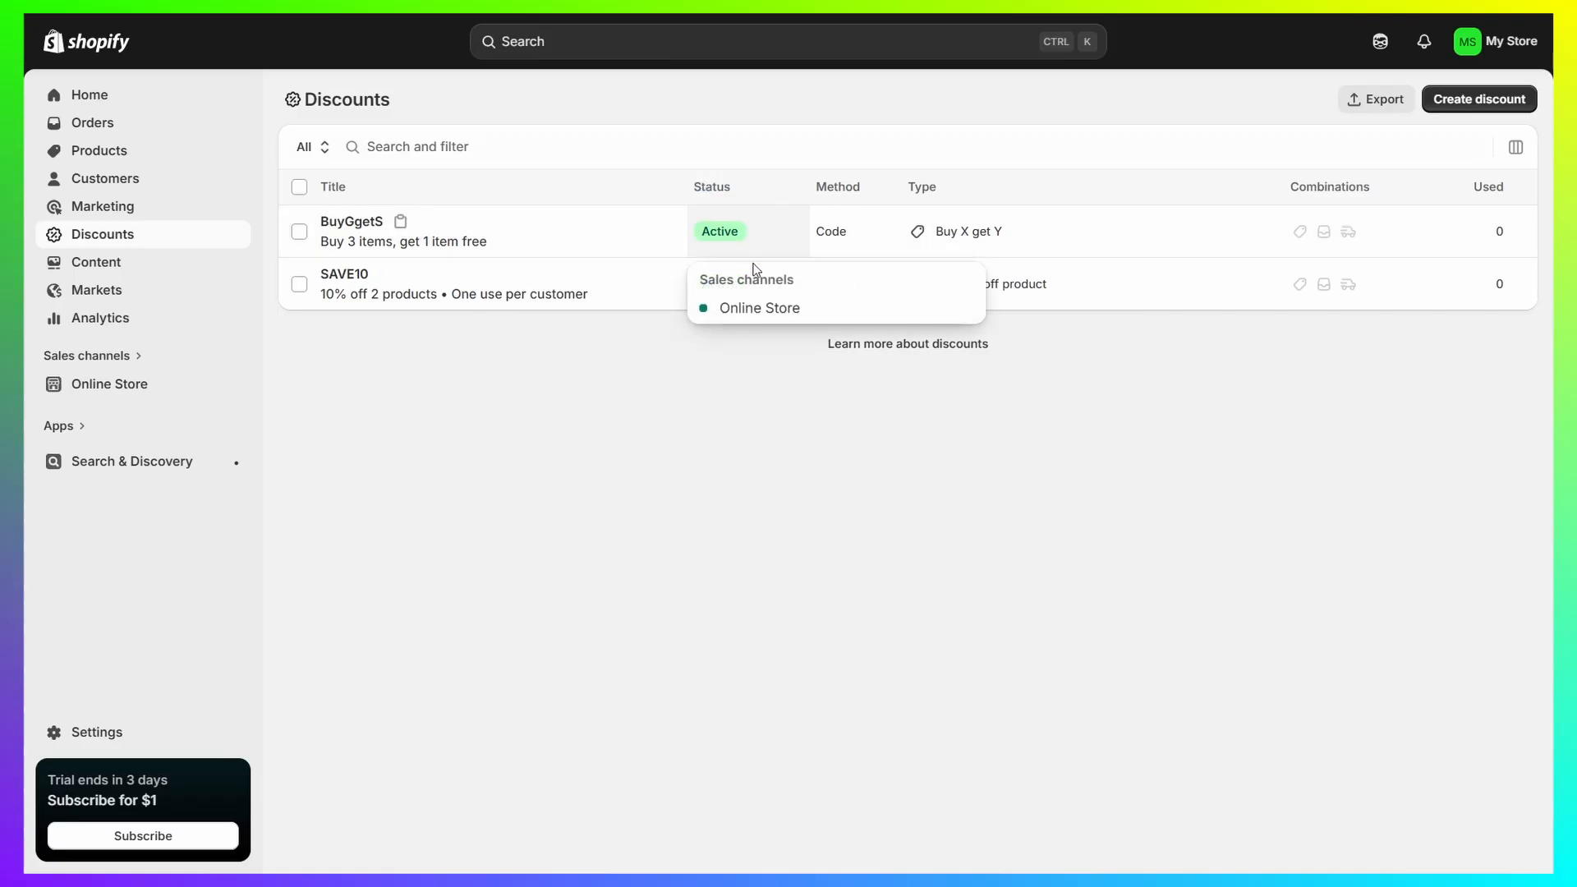
pyautogui.click(535, 384)
# Select the BuyGgetS discount in the list and show the additional bulk actions for it.
pyautogui.click(299, 232)
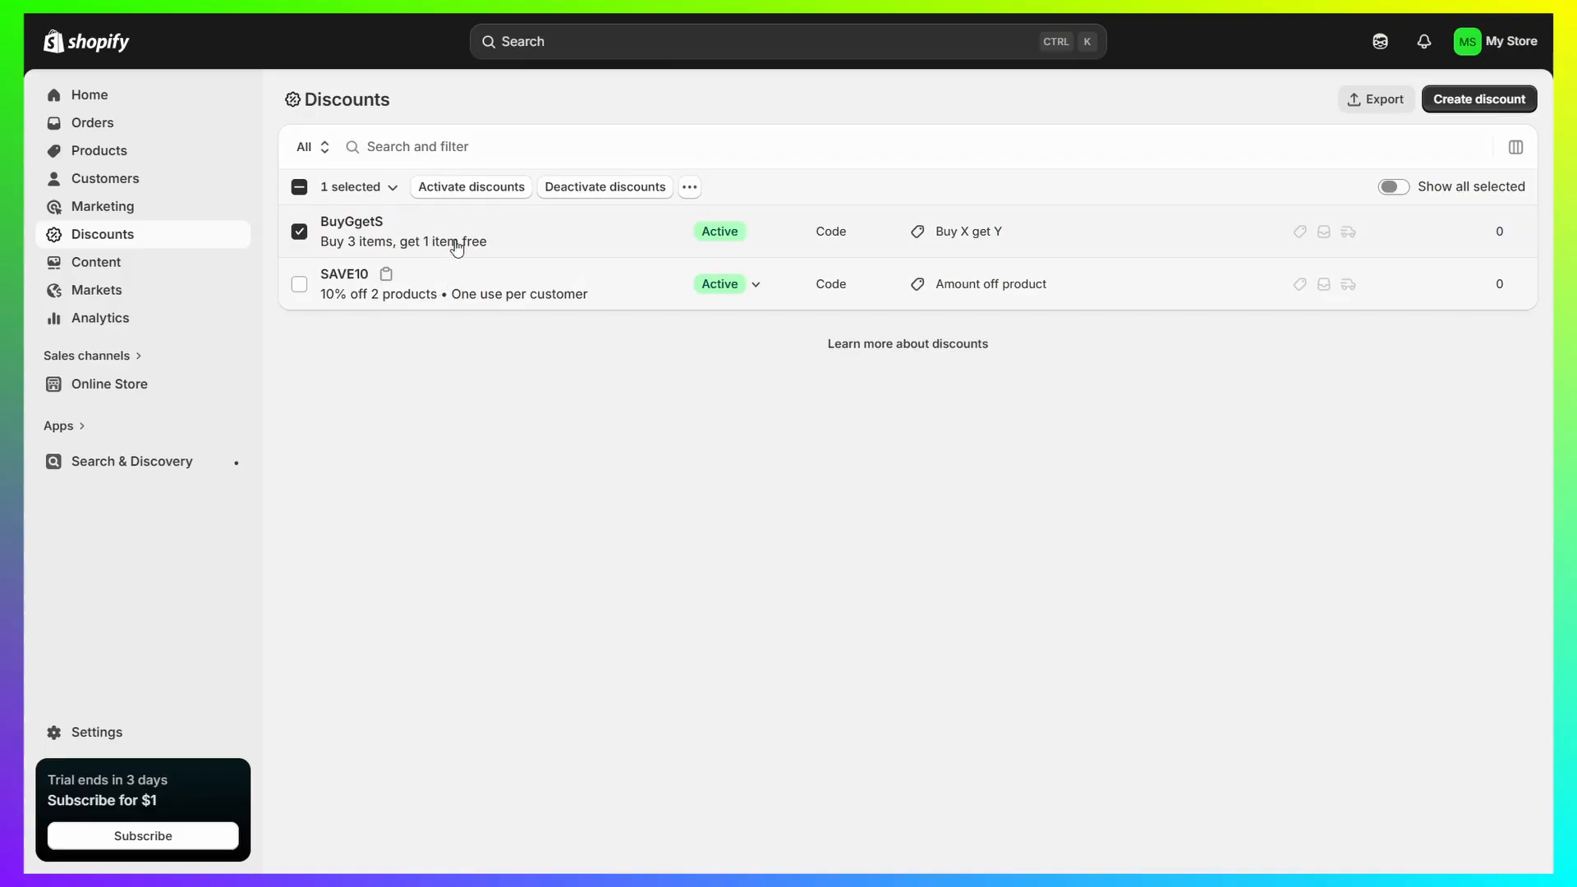
pyautogui.click(689, 187)
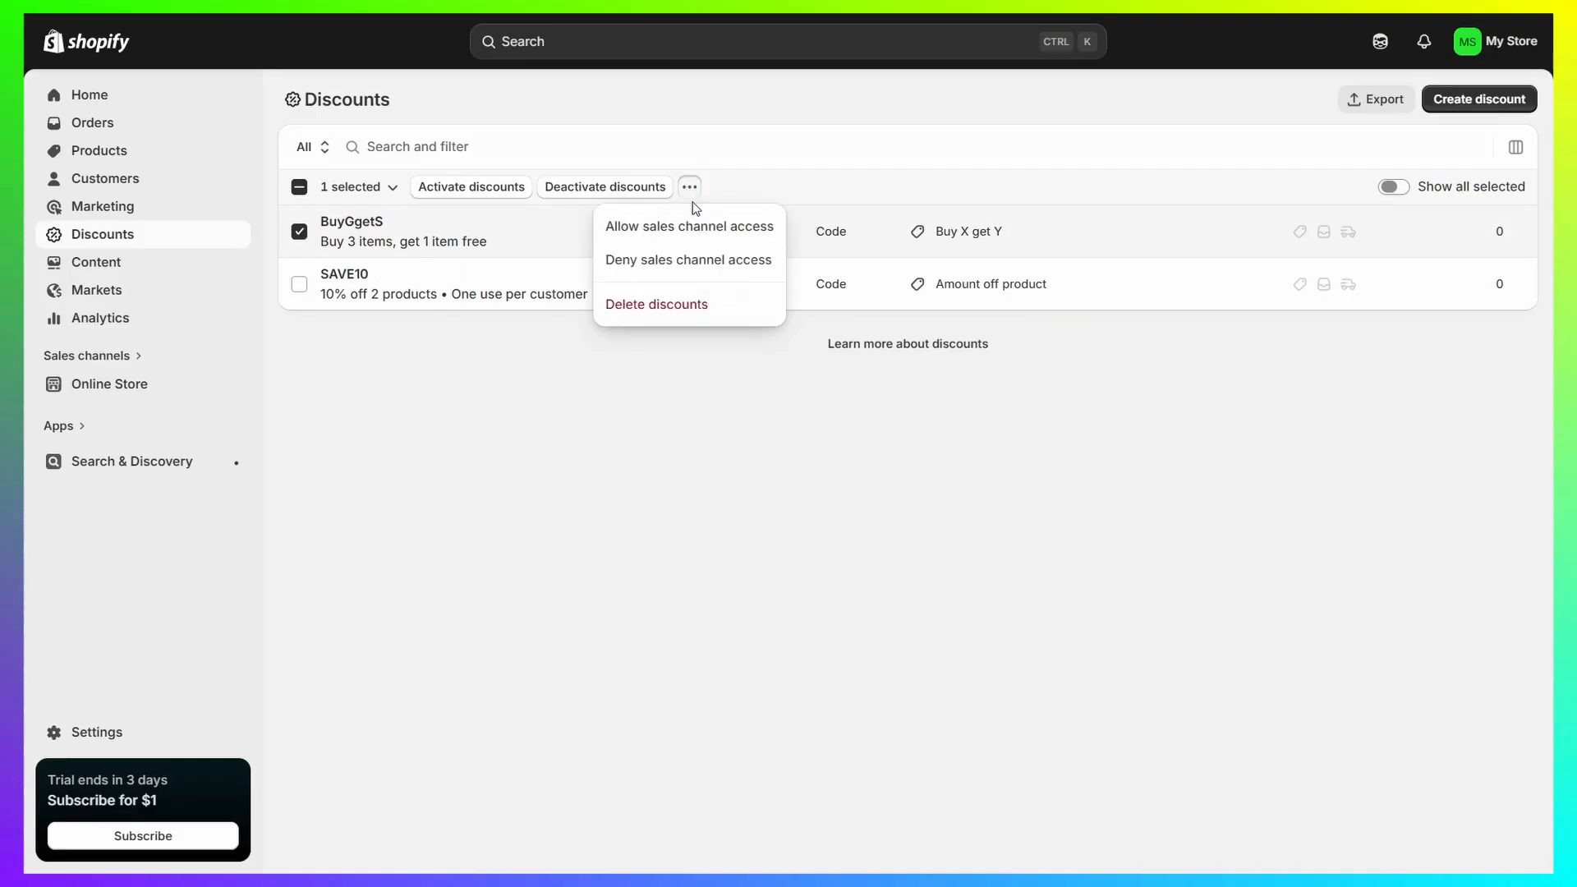